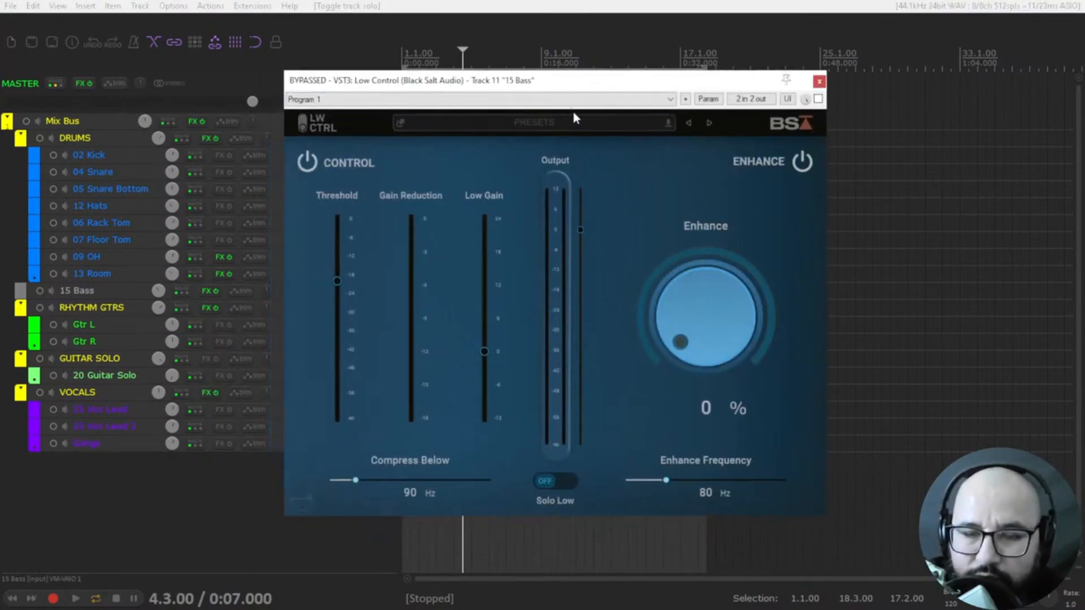
Step: Sweep the bass plugin's Compress Below frequency up to 250 Hz and bring it back to 132 Hz
mouse_move(351, 275)
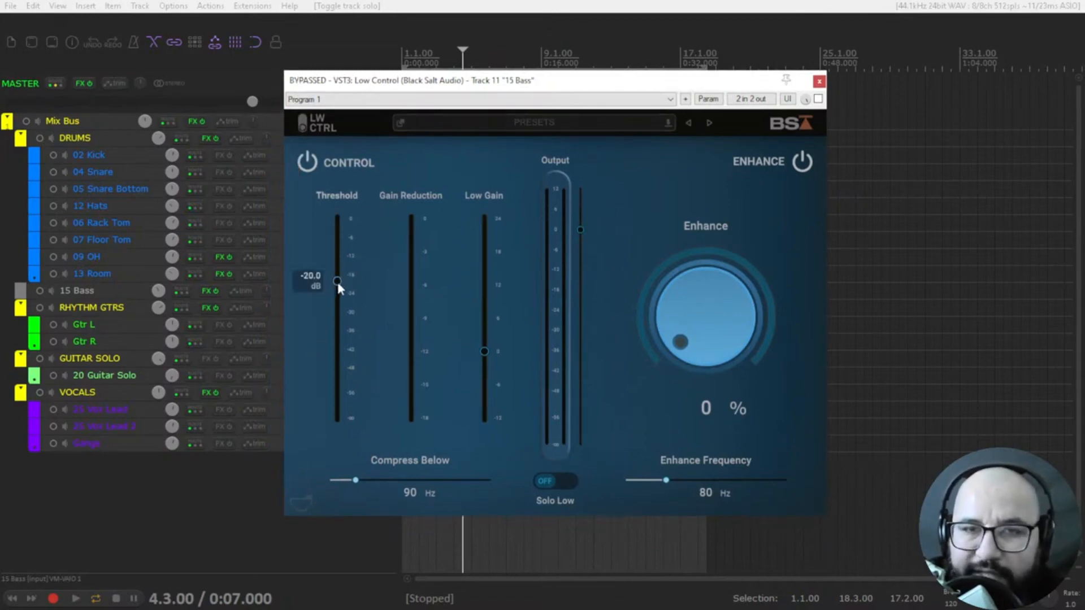
mouse_move(588, 220)
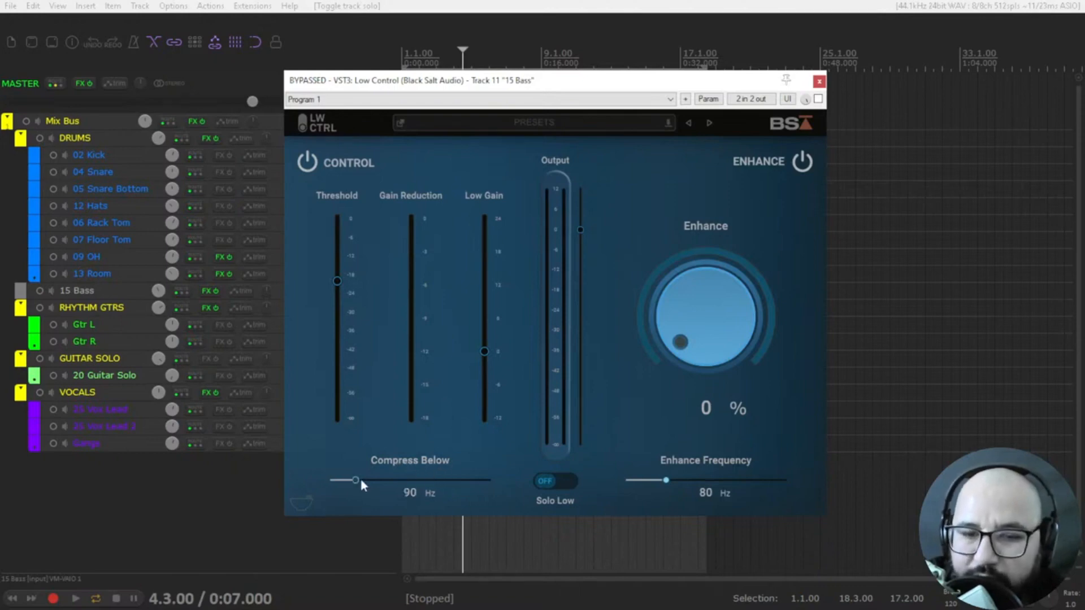
drag(357, 481, 492, 480)
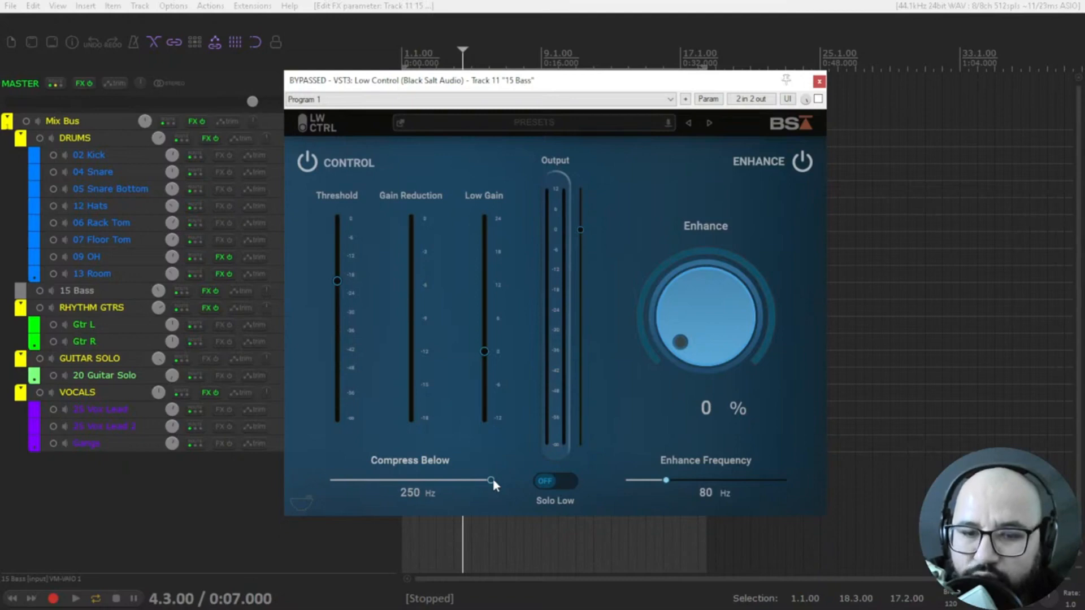
drag(492, 480, 489, 479)
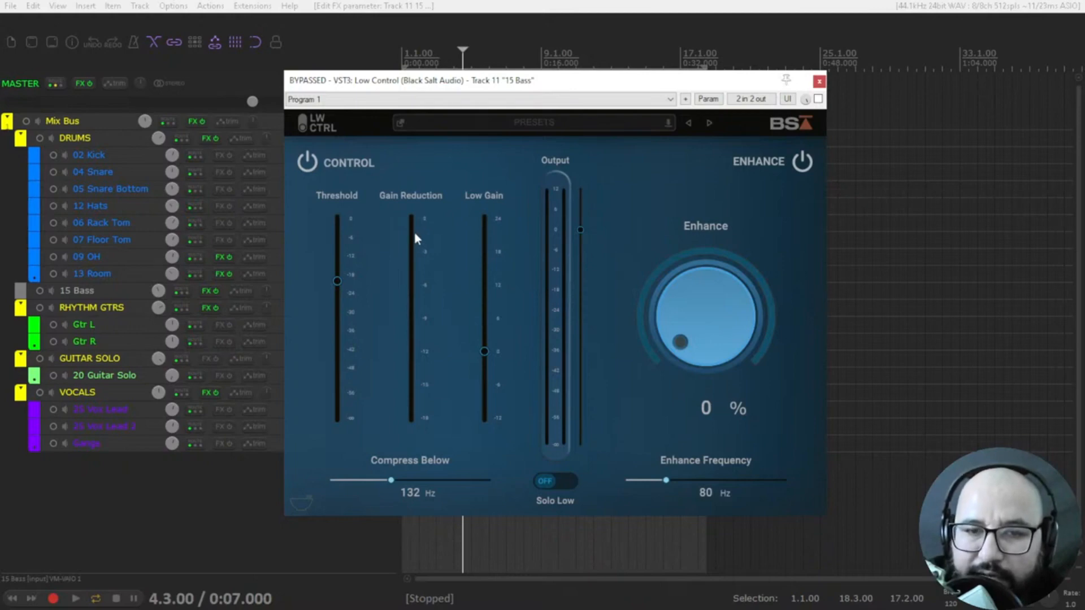
Step: Raise Low Gain to 2.1 dB as a trial and reset it to its default
mouse_move(484, 351)
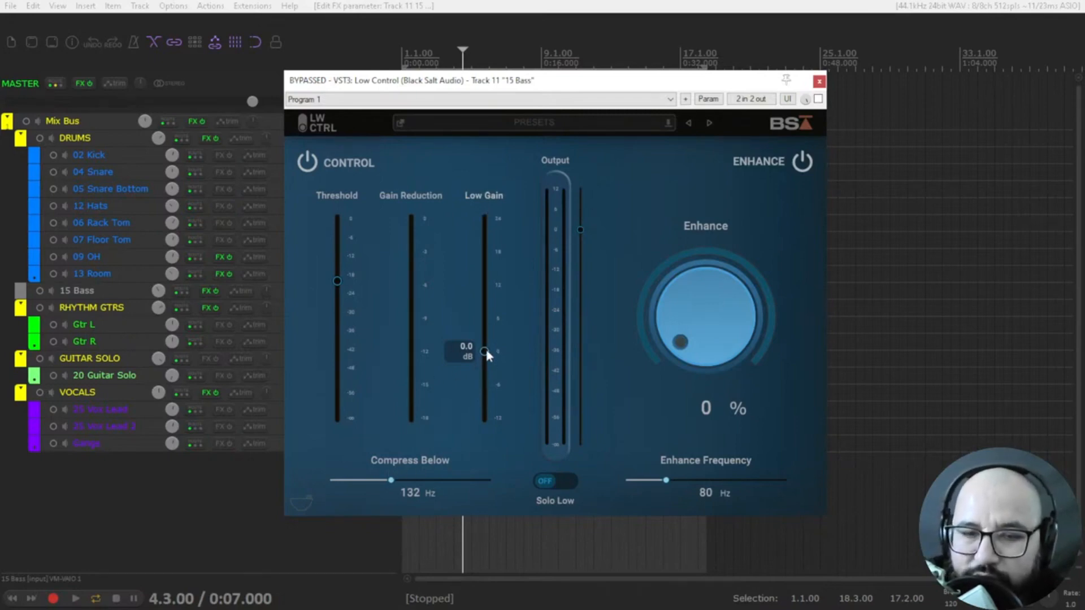
drag(486, 349, 489, 339)
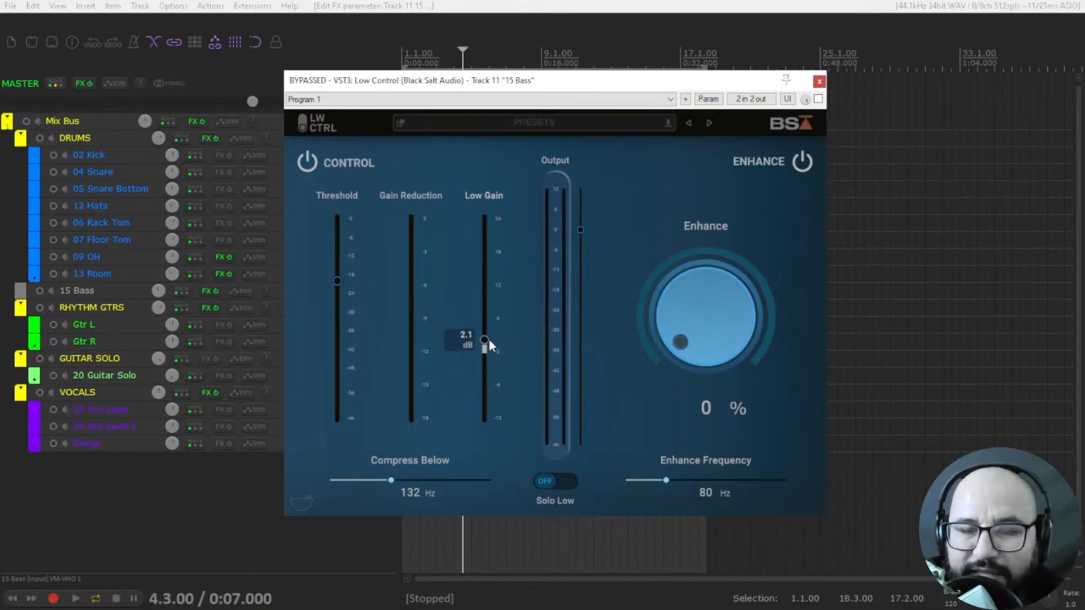
double_click(487, 345)
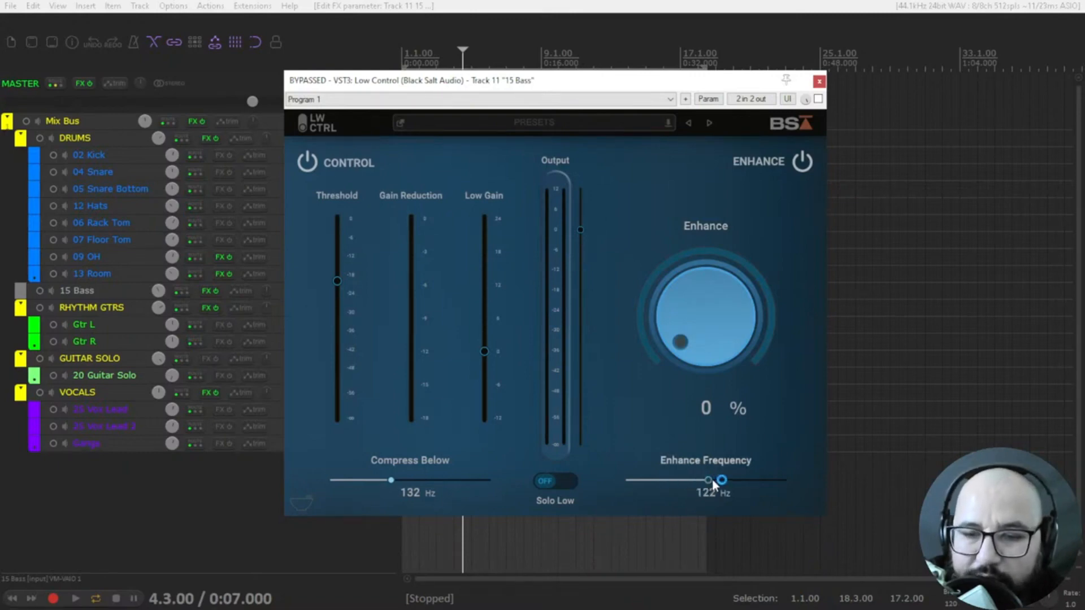
Step: Try the enhancer by setting Enhance Frequency to 85 Hz and Enhance to 4 %
drag(713, 485, 681, 483)
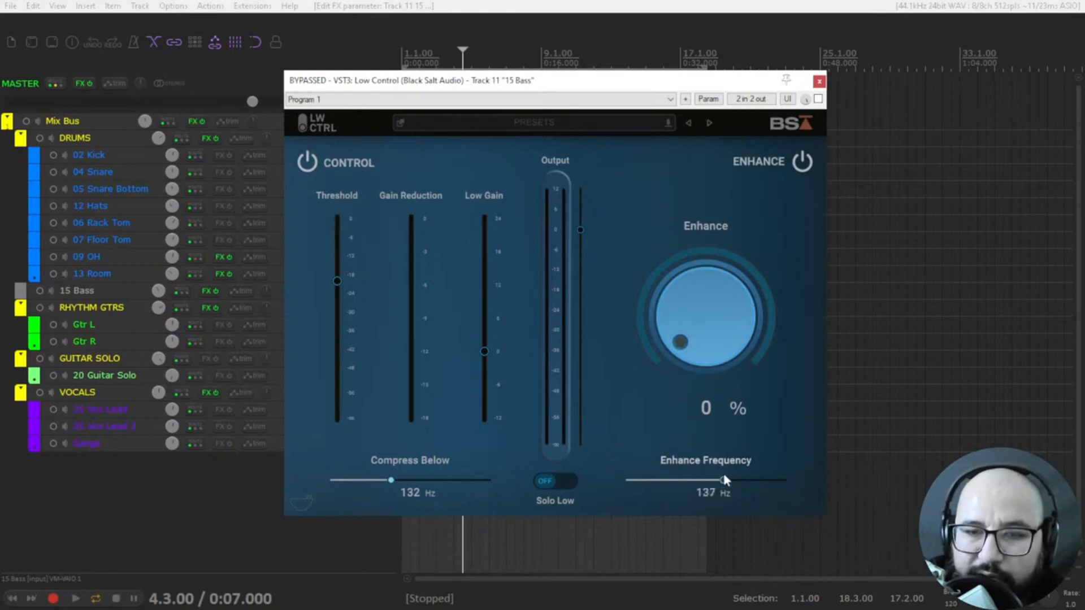
drag(681, 480, 672, 481)
drag(681, 362, 677, 320)
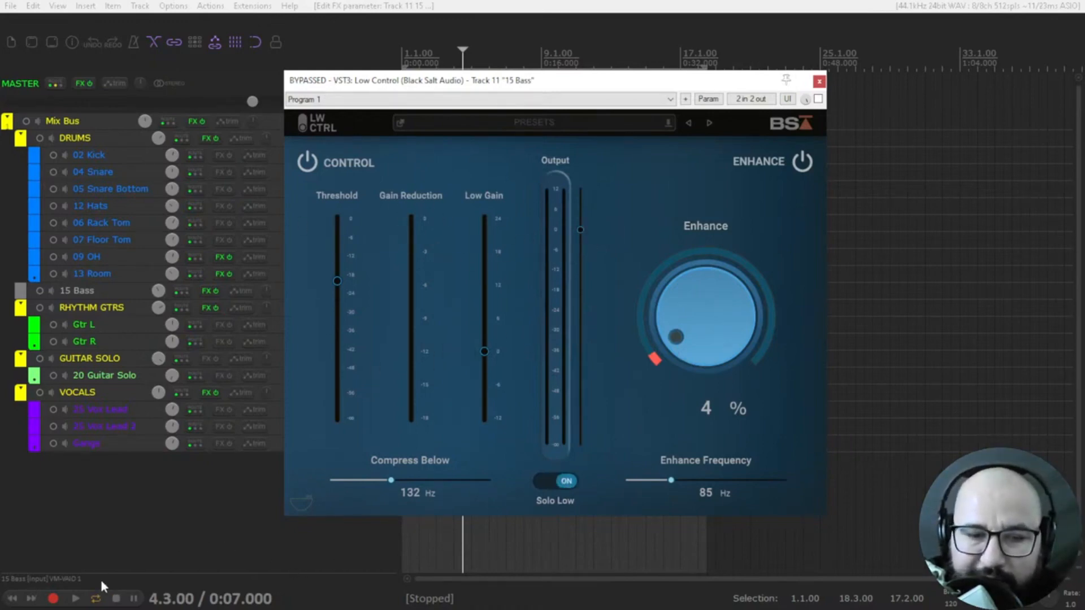
Step: Play the project from the start, enabling Low Control on the bass and lowering its Threshold to -23.6 dB
click(12, 599)
key(space)
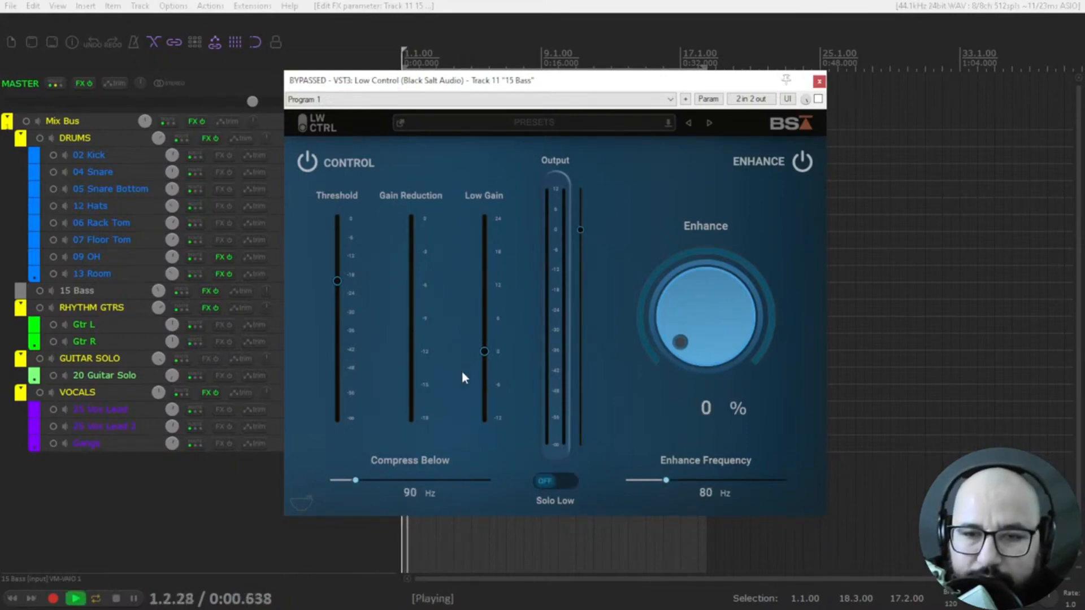
click(818, 99)
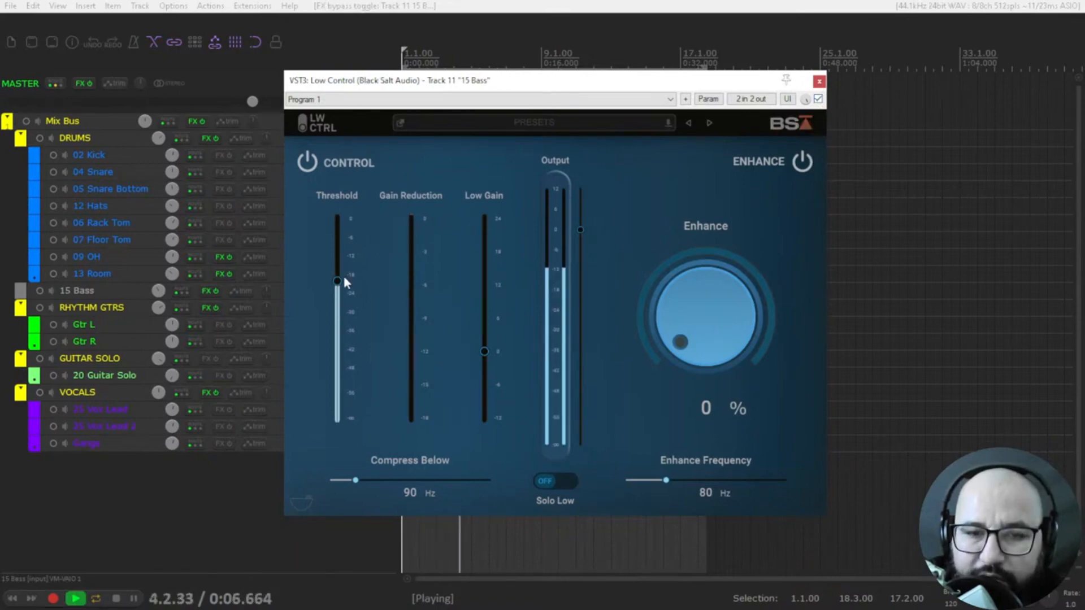
drag(343, 279, 343, 293)
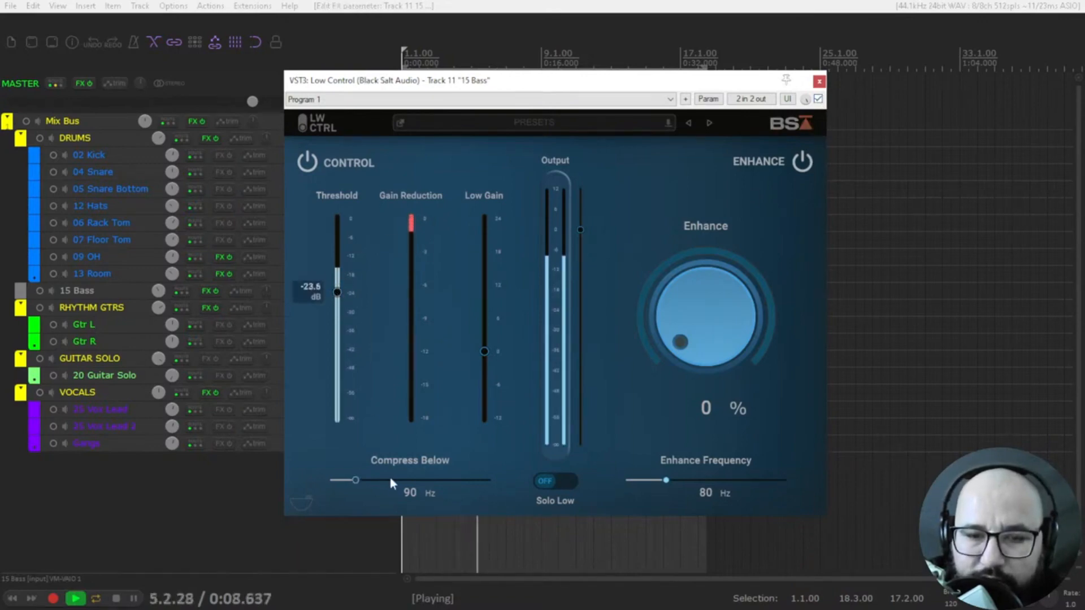
Step: Set Compress Below to 121 Hz and, with playback restarted, lower the Threshold to -40.6 dB
key(space)
drag(354, 479, 382, 479)
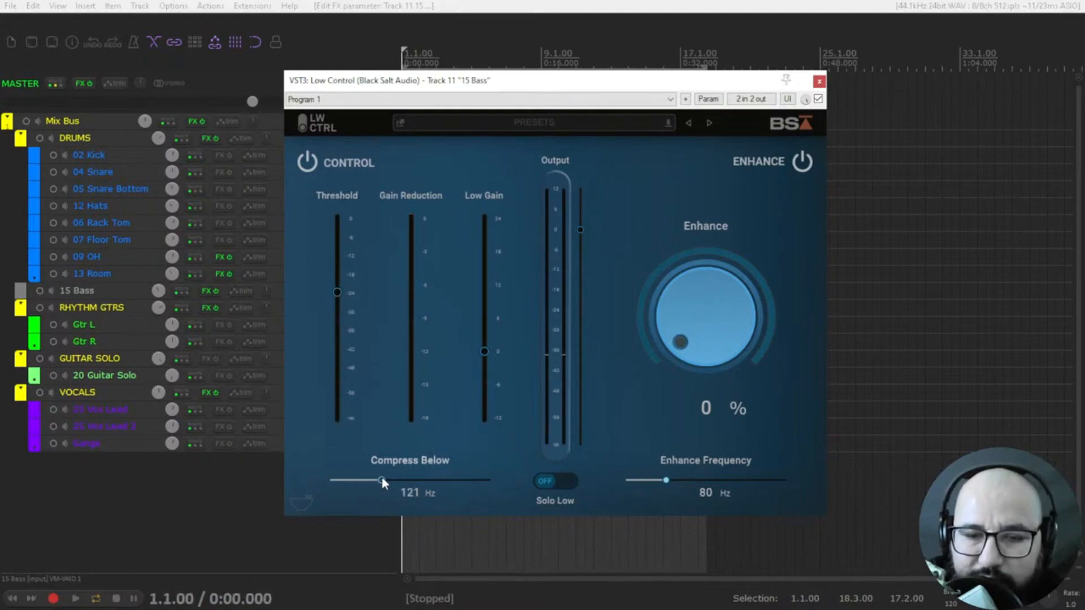
key(space)
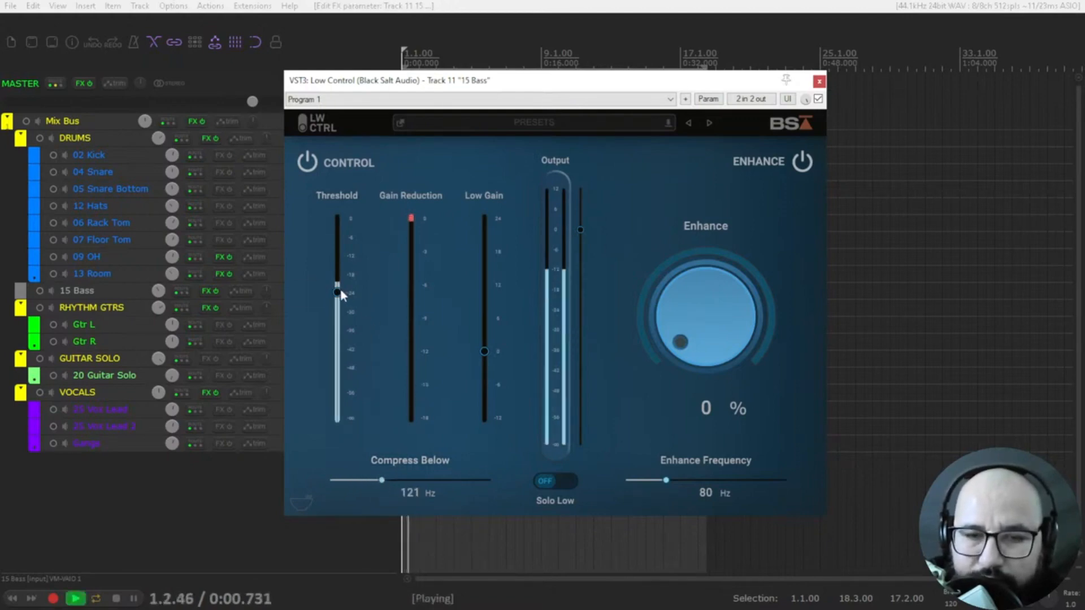
drag(341, 290, 341, 346)
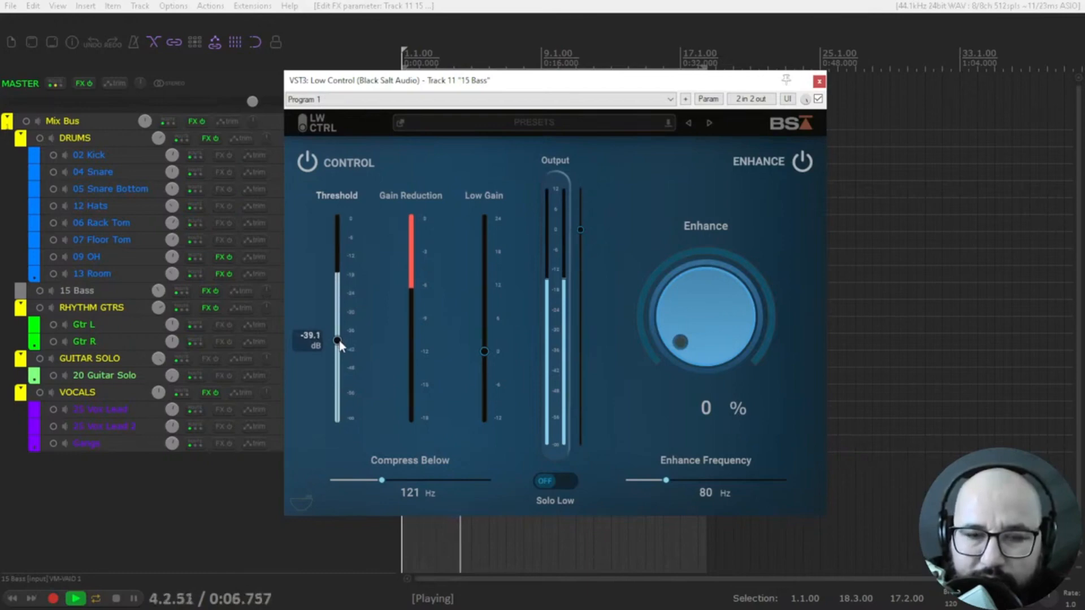
drag(339, 346, 341, 349)
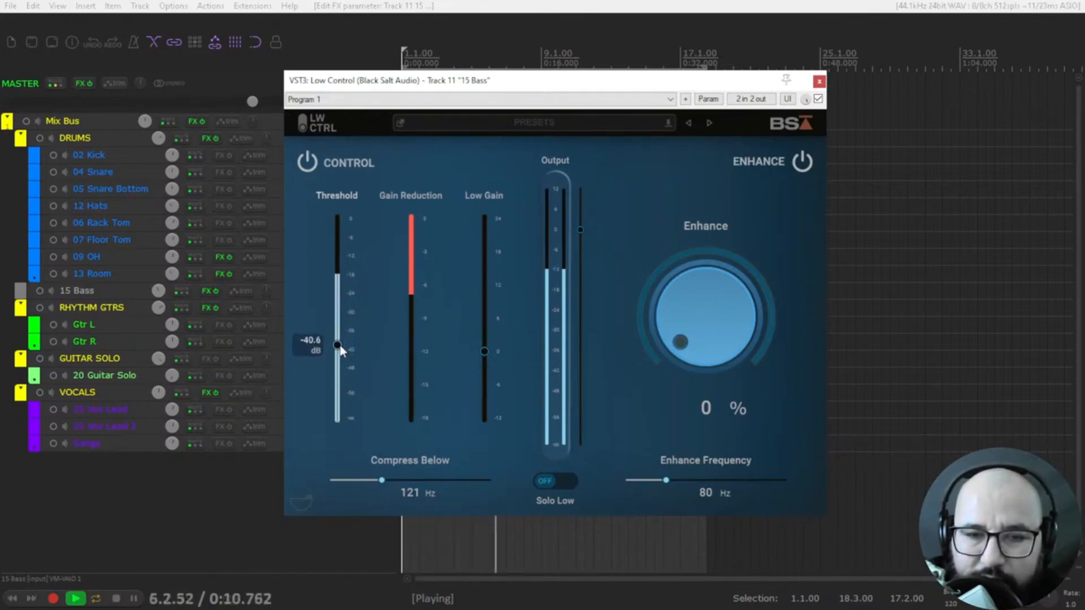
Step: Compare the bypassed bass with the compressed bass, restarting playback with Low Control enabled
click(818, 100)
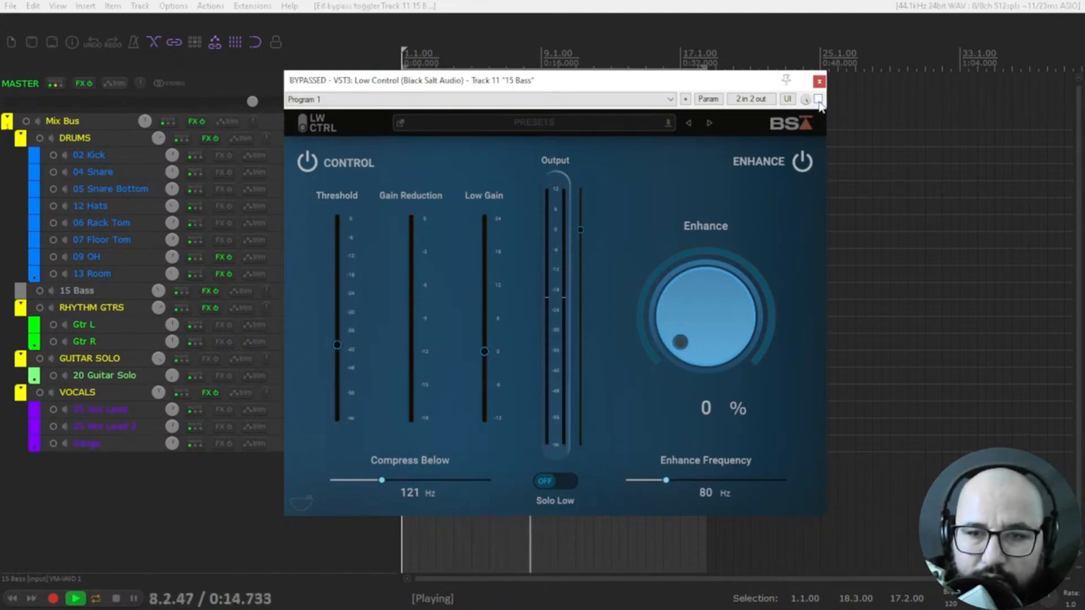
key(space)
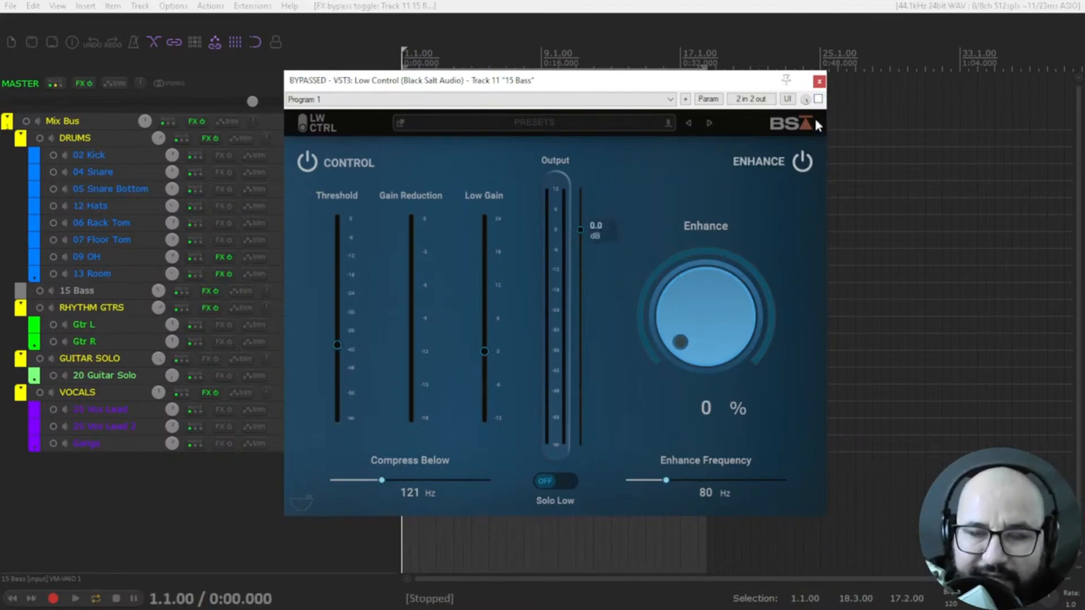
click(817, 100)
key(space)
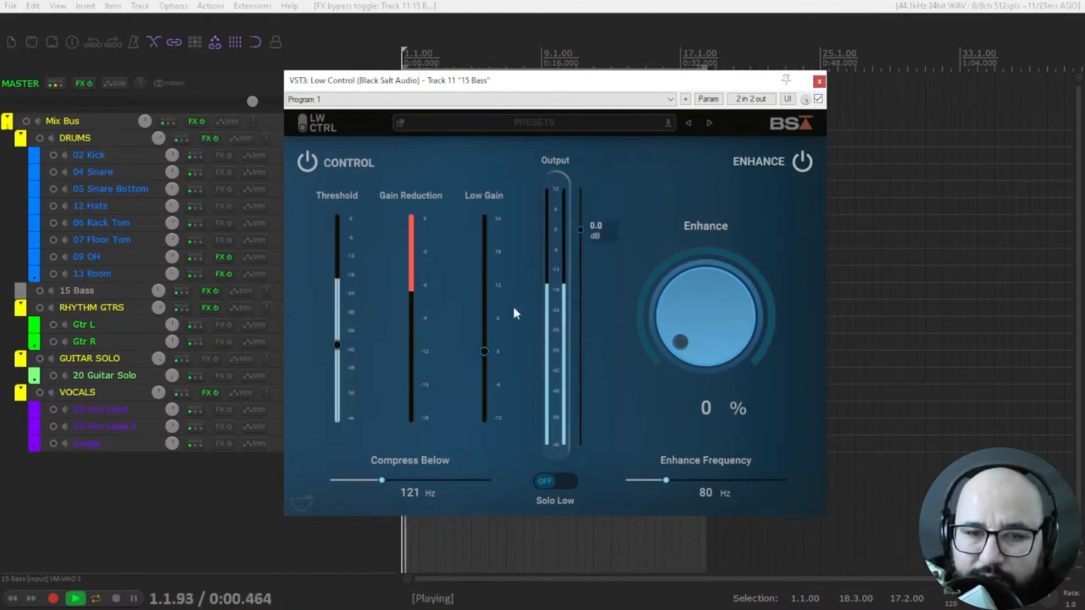
Step: Raise Low Gain to about 8.5 dB during playback, checking the boost against the bypassed signal
mouse_move(485, 351)
drag(486, 350, 484, 316)
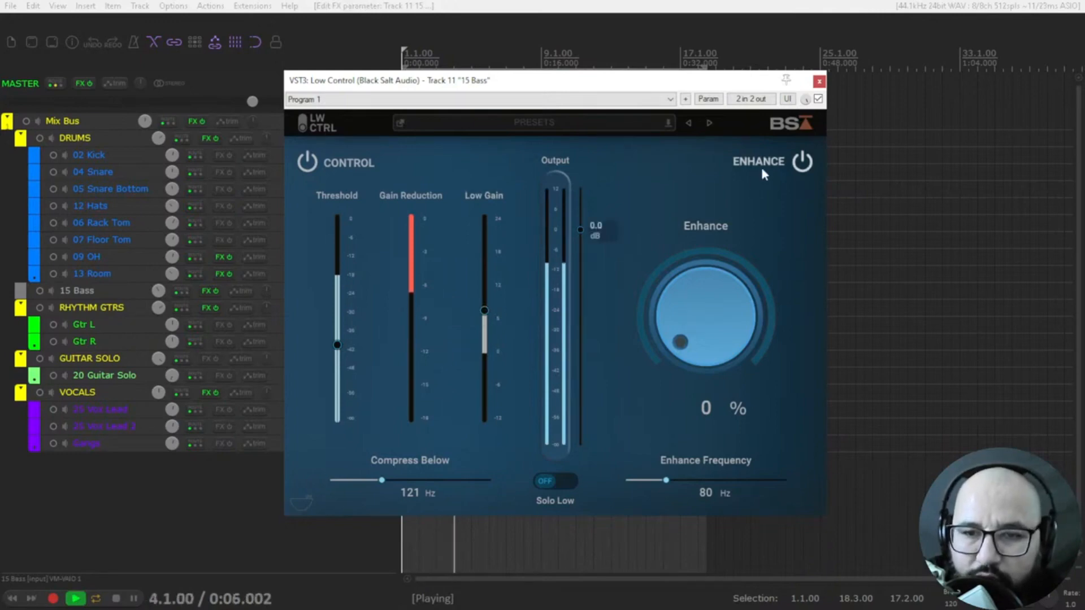
click(819, 99)
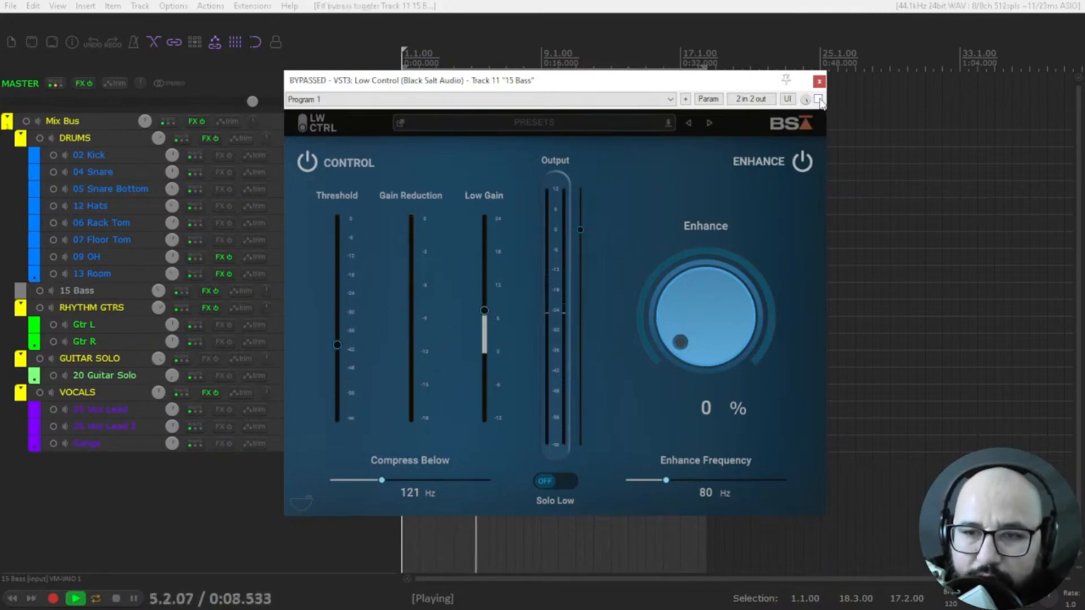
click(818, 99)
drag(486, 311, 485, 304)
Step: Audition the low band with Solo Low on and off, and compare the processed bass against bypass
click(565, 482)
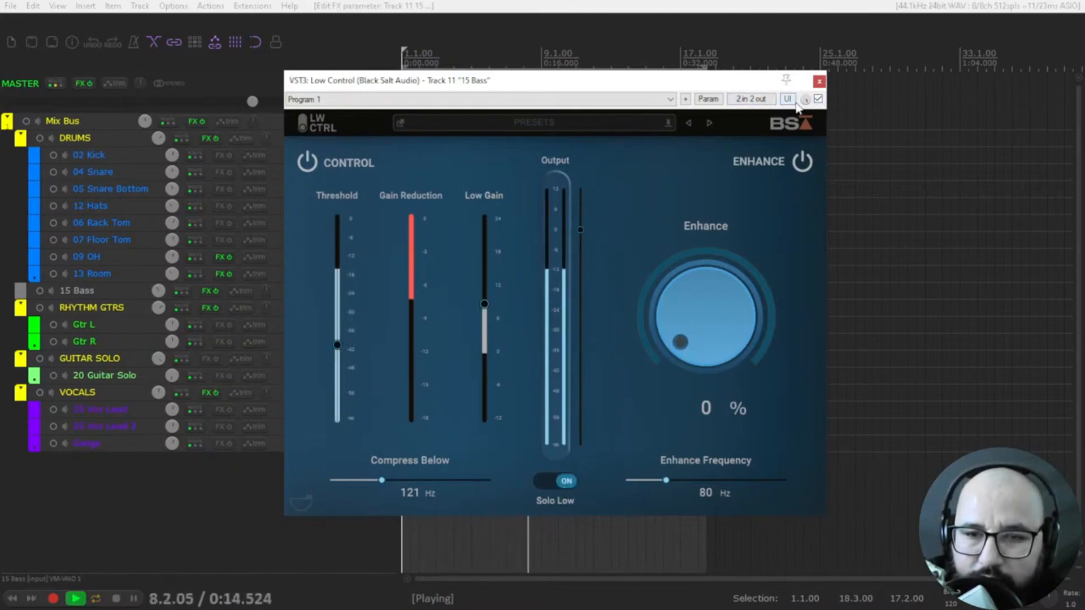
click(551, 484)
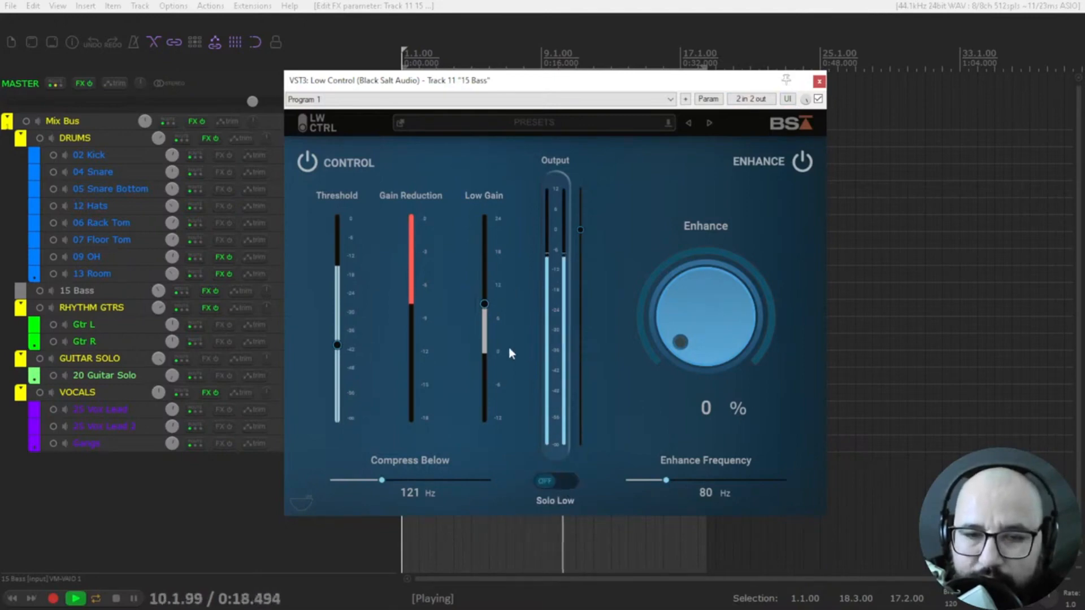
mouse_move(484, 305)
mouse_down()
mouse_move(486, 277)
mouse_move(487, 305)
mouse_up()
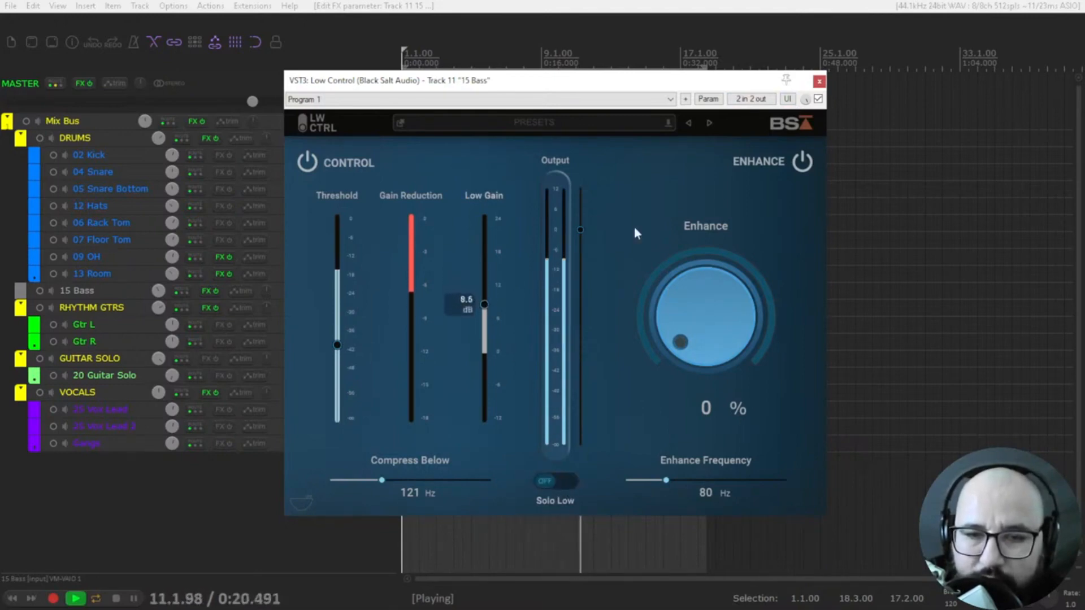
click(818, 99)
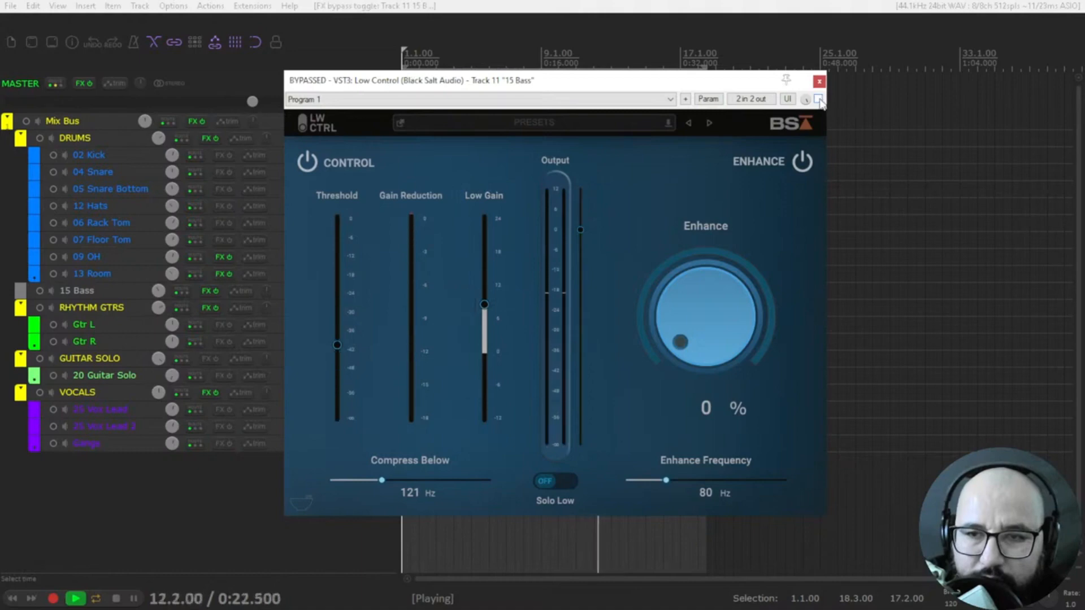
click(819, 99)
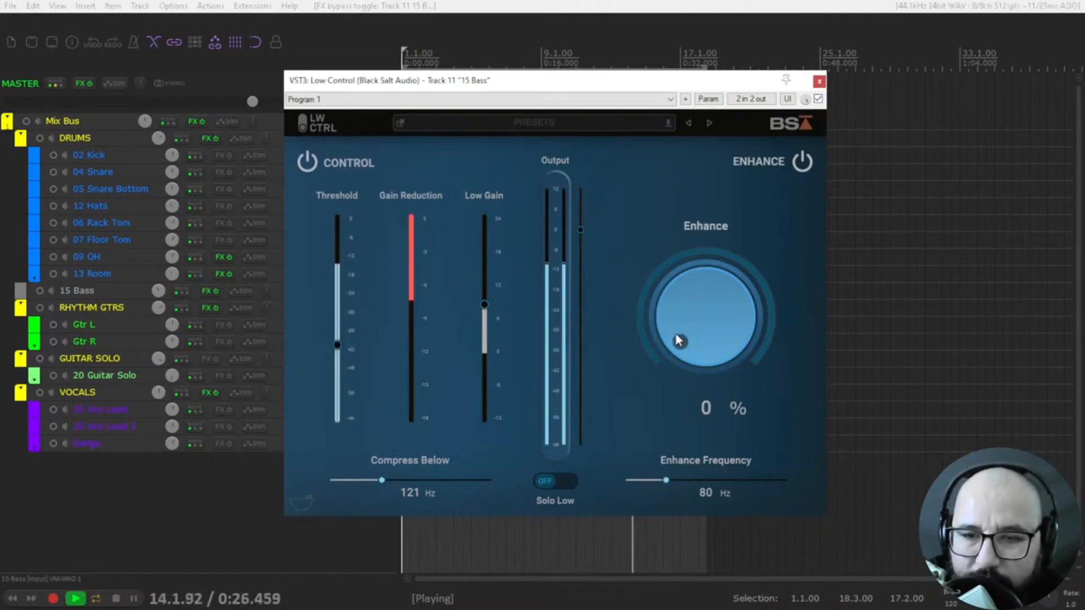
Step: Set Enhance to 20 % and lower Low Gain to about 6 dB, comparing the result against bypass
drag(679, 340, 665, 290)
drag(484, 304, 486, 323)
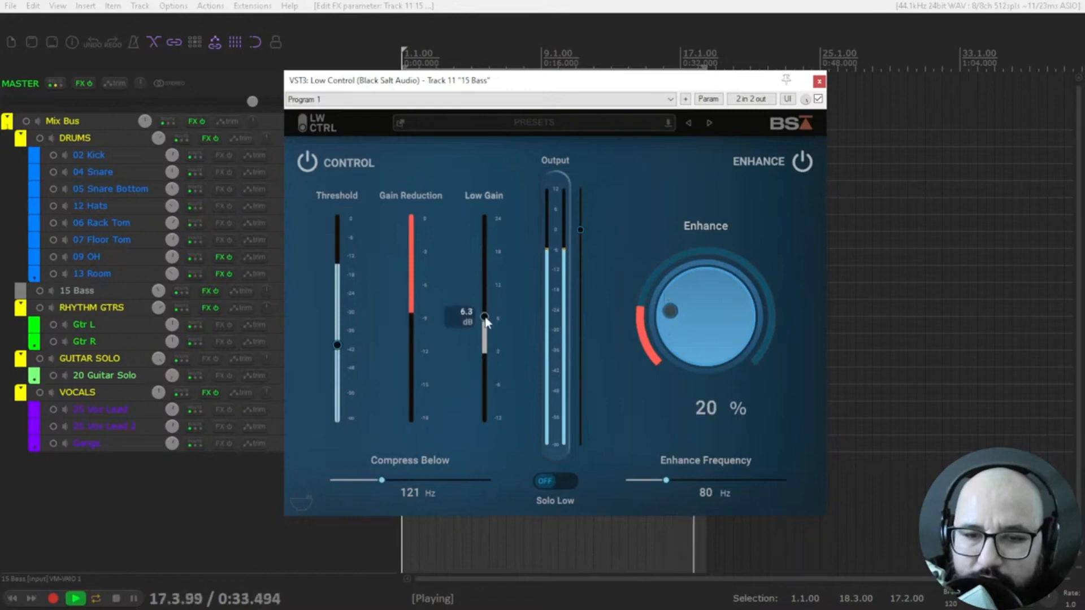
click(818, 99)
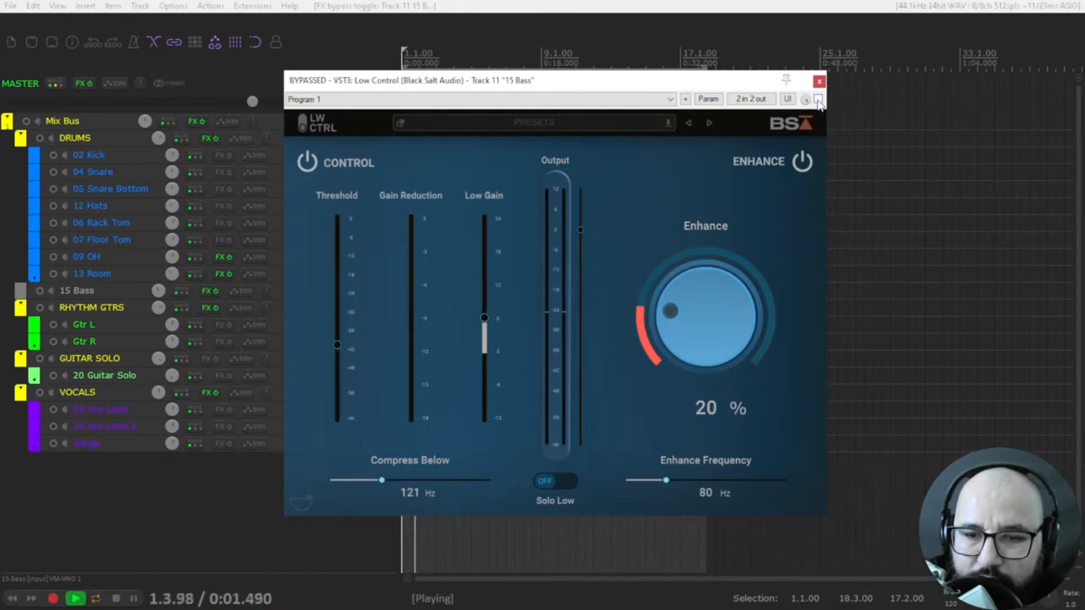
click(817, 100)
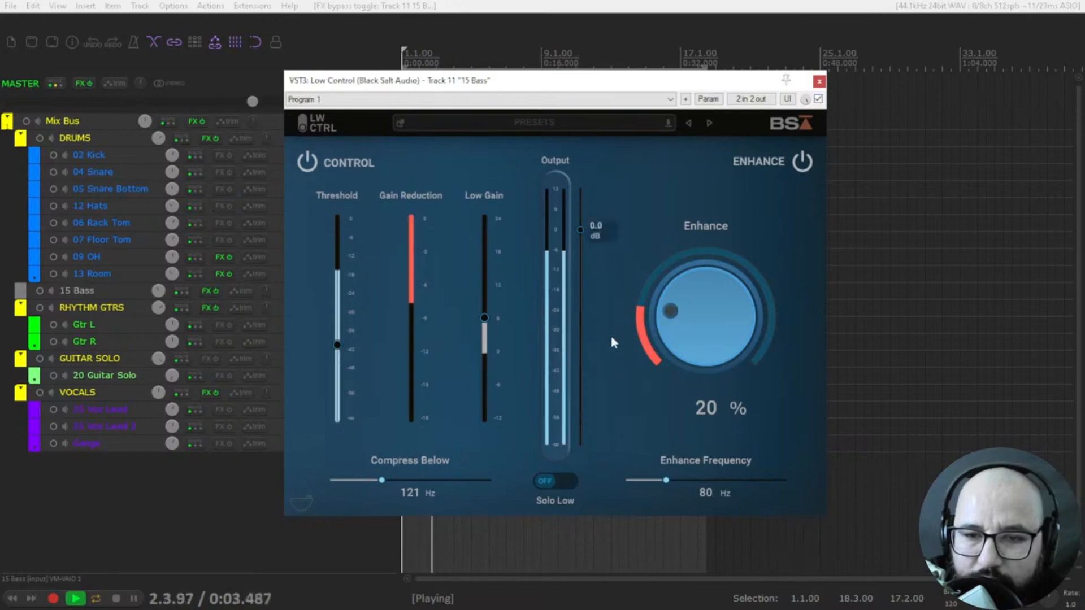
Step: Reduce Enhance to 18 % and Low Gain to 5.1 dB, briefly soloing the low band as a check
scroll(663, 324, down, 2)
click(558, 481)
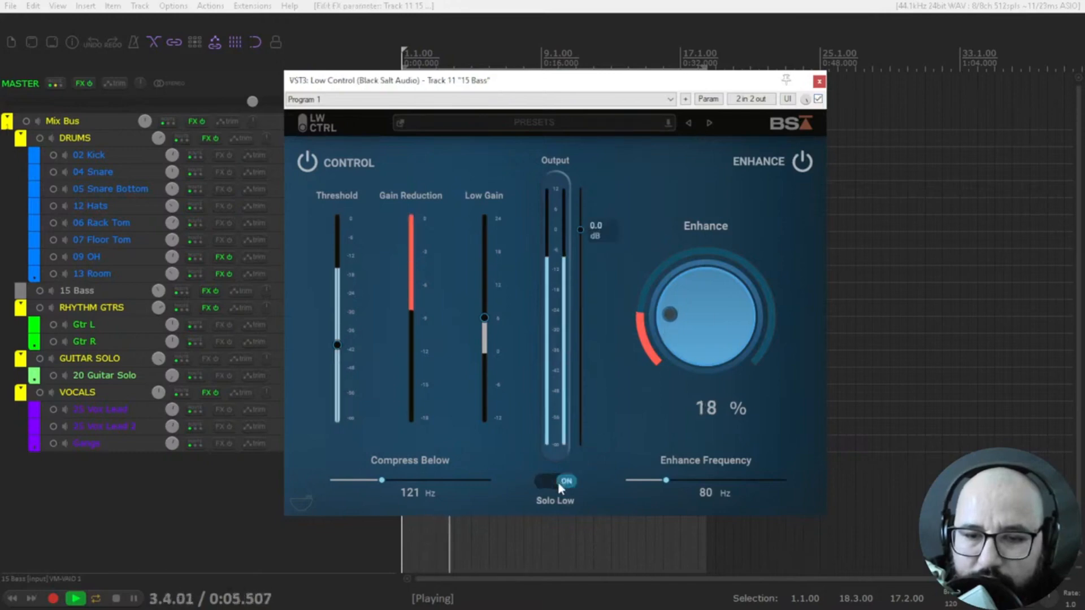
click(558, 482)
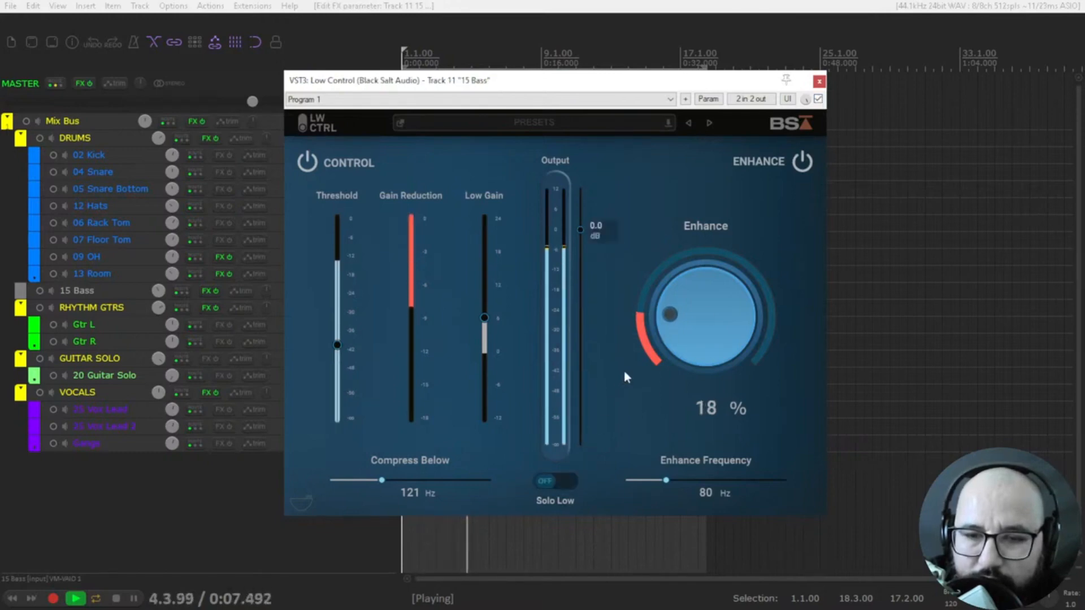
scroll(487, 321, down, 1)
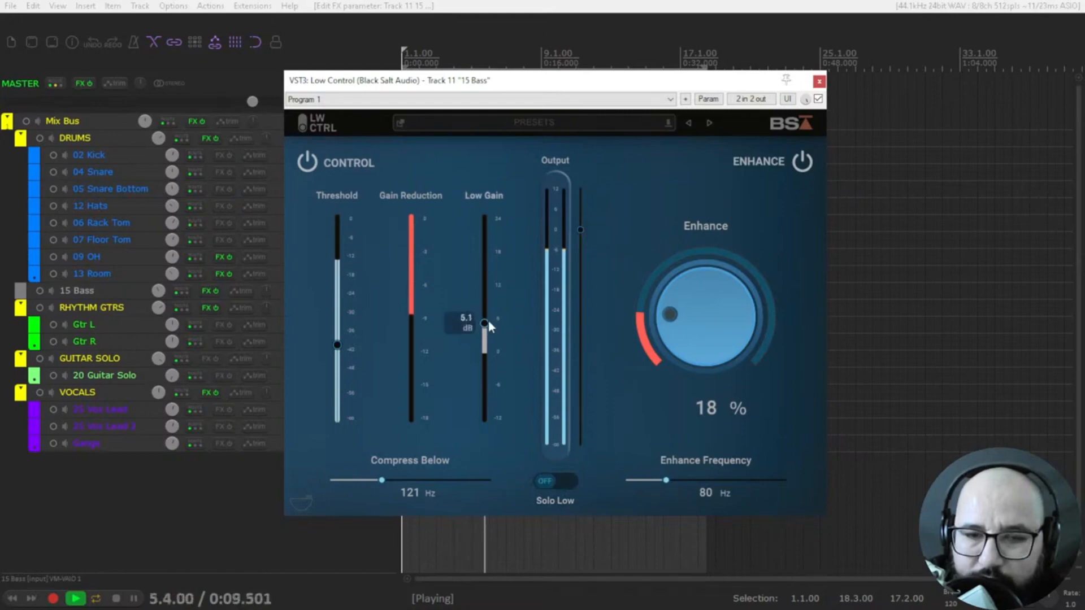
Step: Close the Low Control window and unsolo the 15 Bass track to hear the full mix
click(819, 81)
click(387, 291)
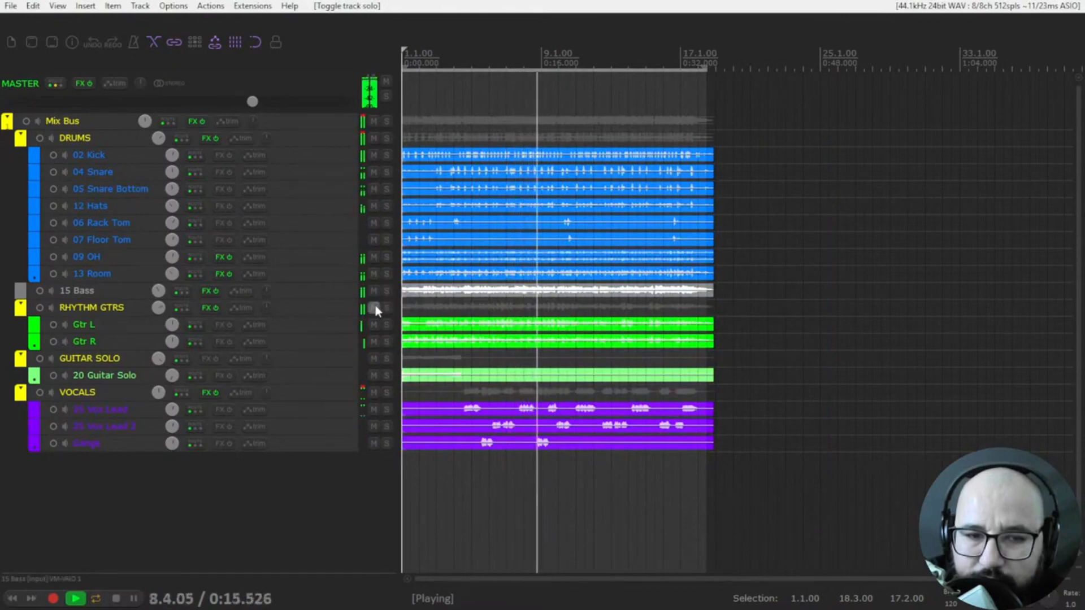
Step: Reopen Low Control on the 15 Bass track and switch off its Enhance section
right_click(207, 291)
click(291, 299)
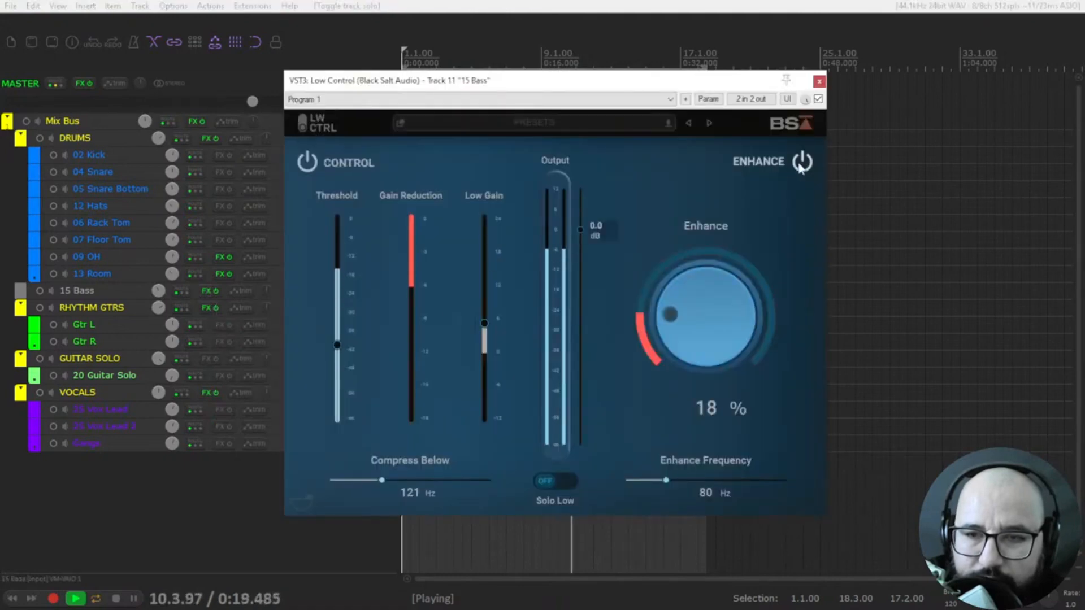
click(800, 163)
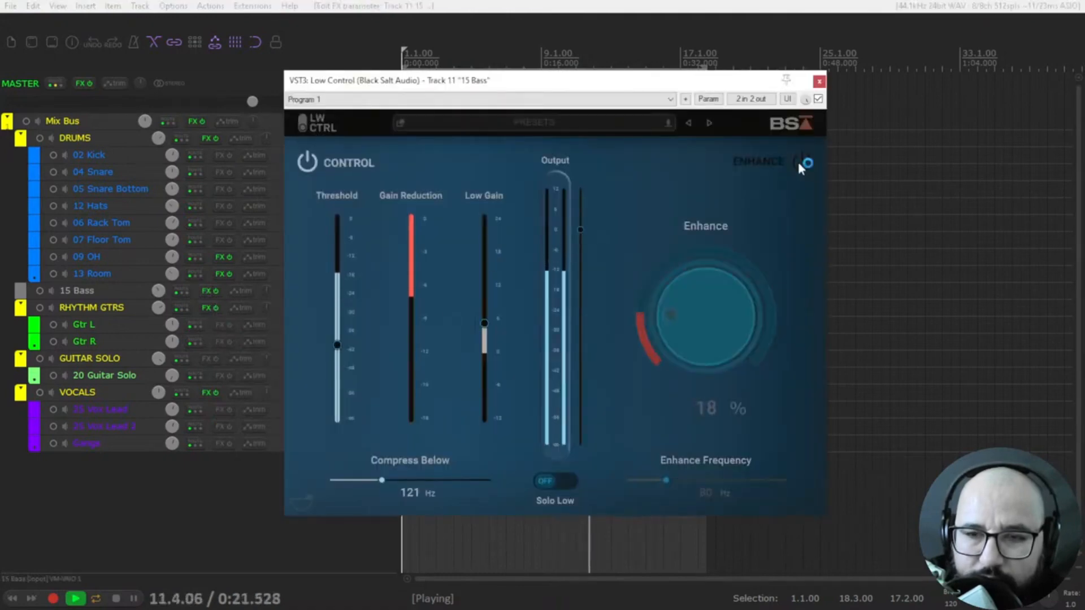
Step: Switch the Enhance section back on and lower Low Gain to about 4 dB, ending playback
click(799, 161)
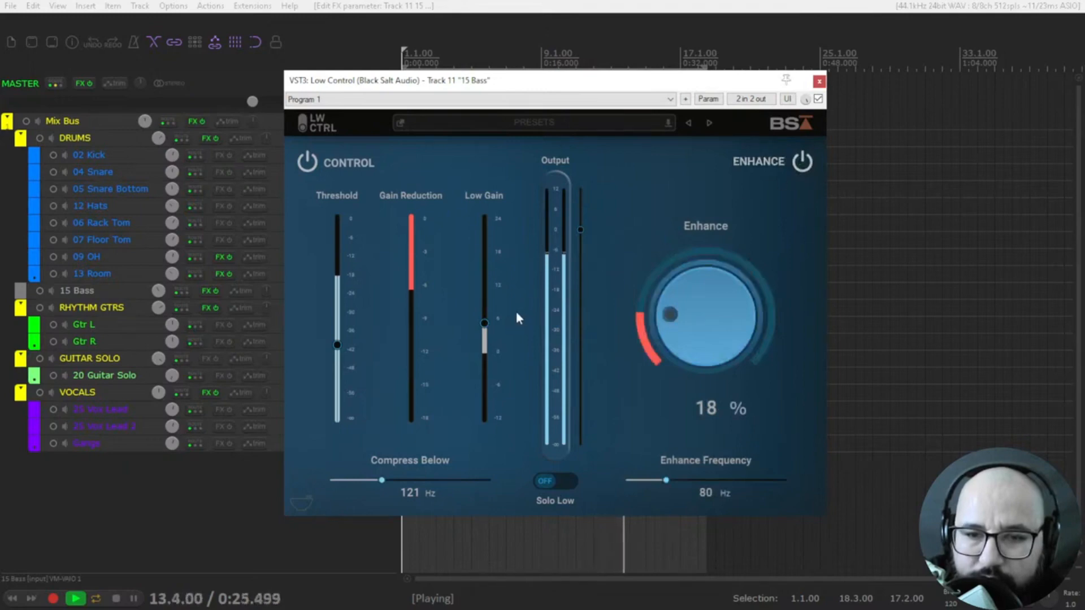
drag(485, 323, 487, 334)
key(space)
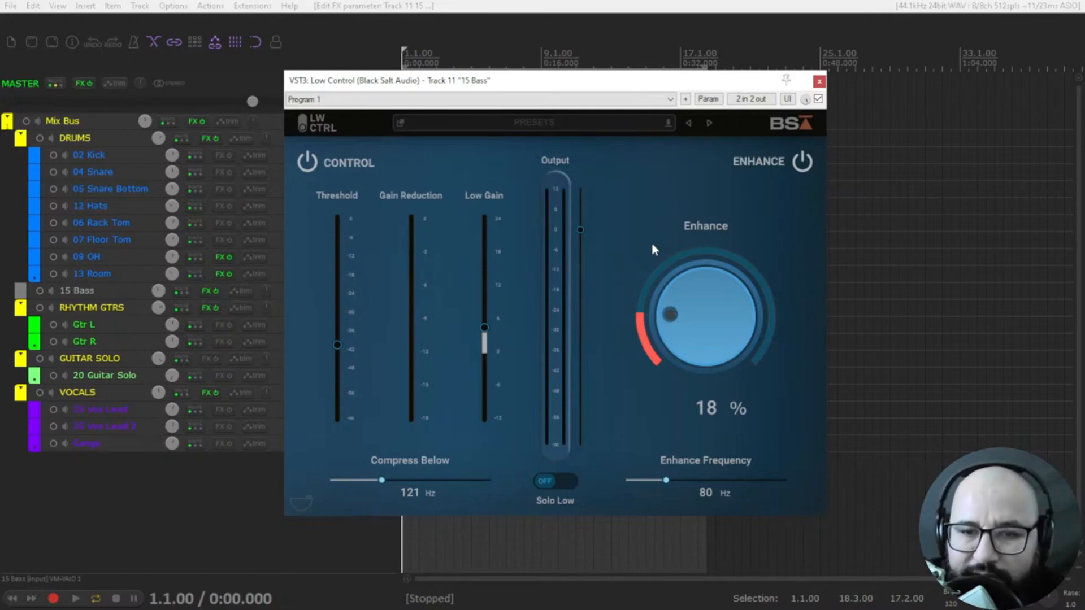
Step: Play the full mix, compare Low Control against bypass, and reduce Enhance to 16 %
key(space)
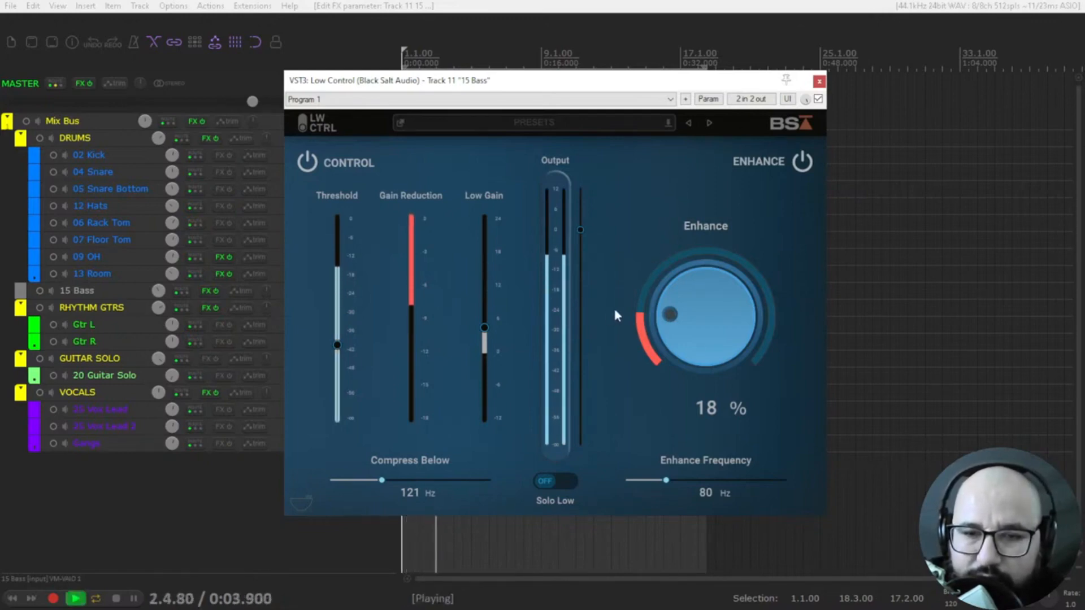
click(817, 99)
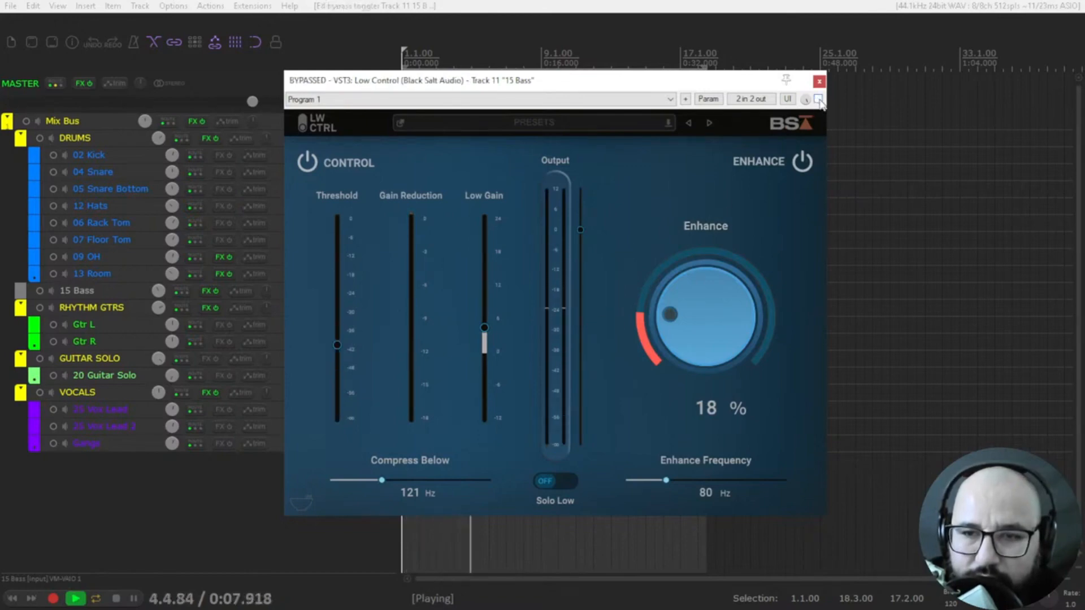
click(818, 100)
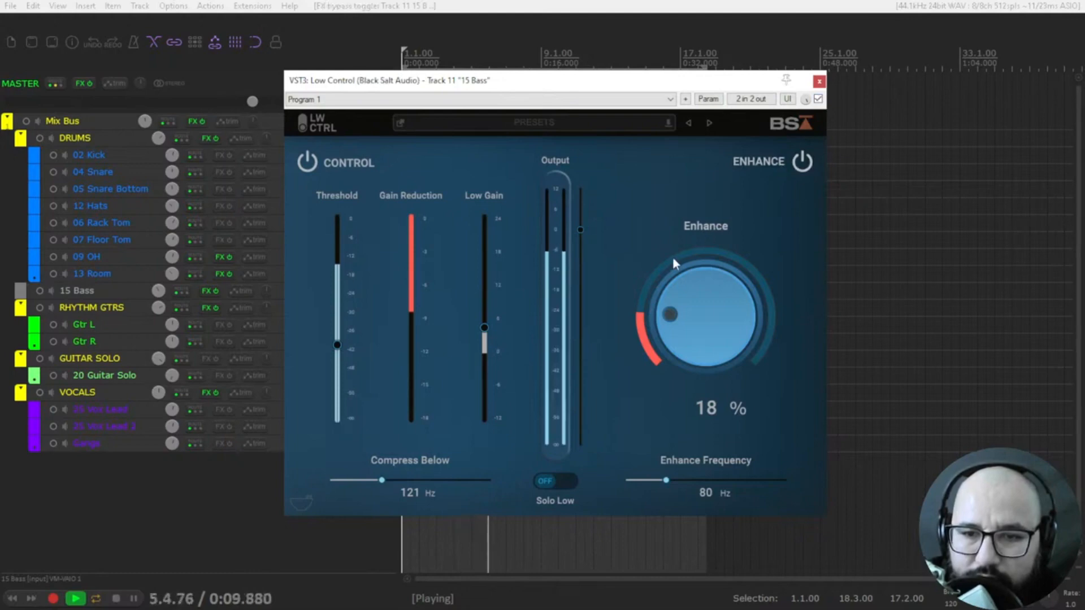
drag(660, 321, 661, 326)
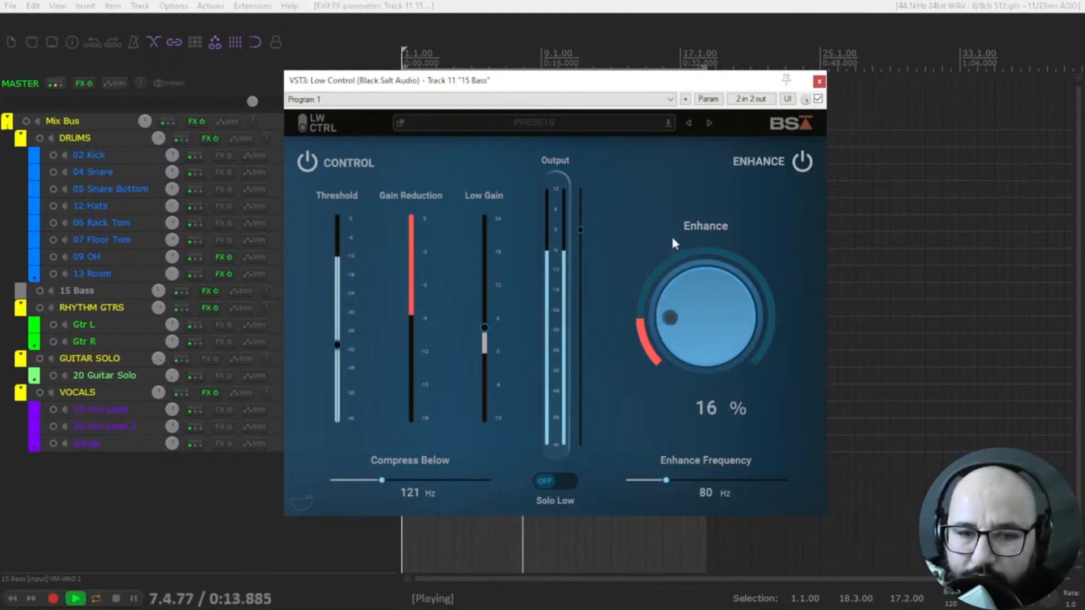
key(space)
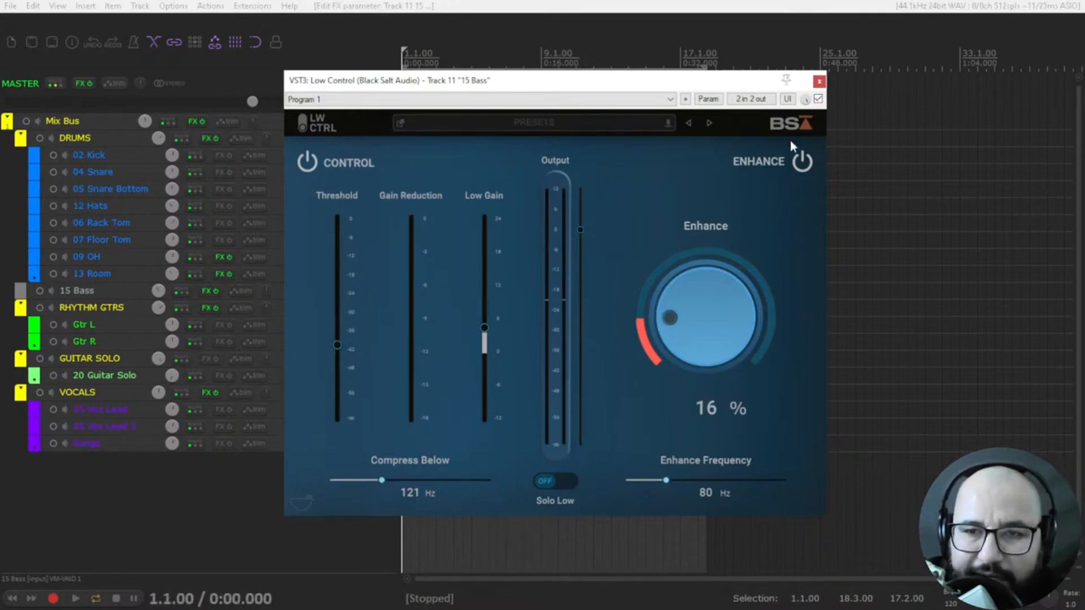
Step: Close the Low Control window, solo the 15 Bass track and reopen its Low Control plugin
click(819, 82)
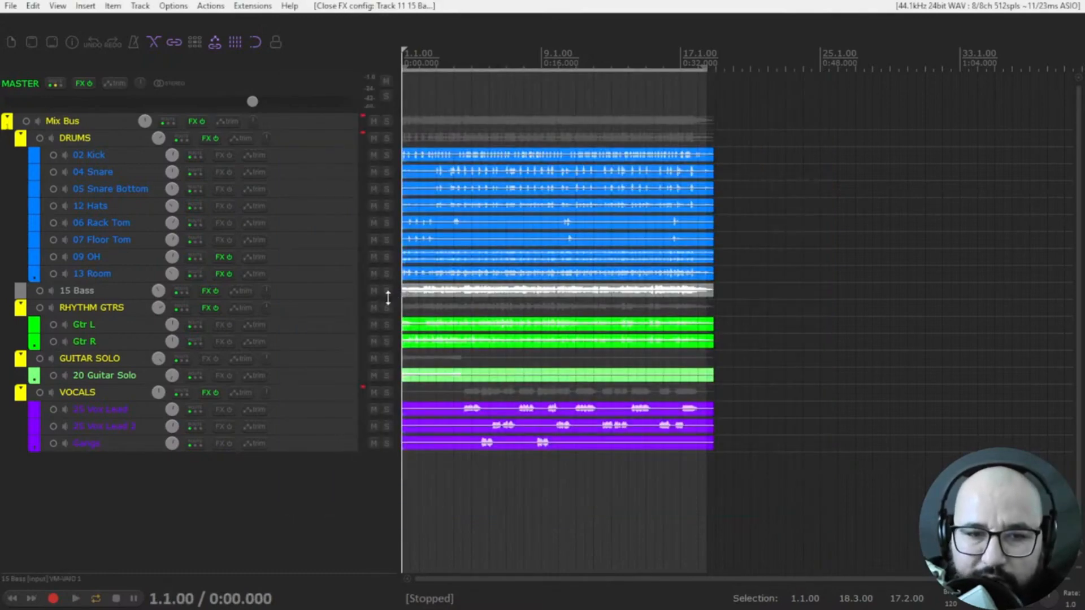
click(387, 292)
right_click(208, 292)
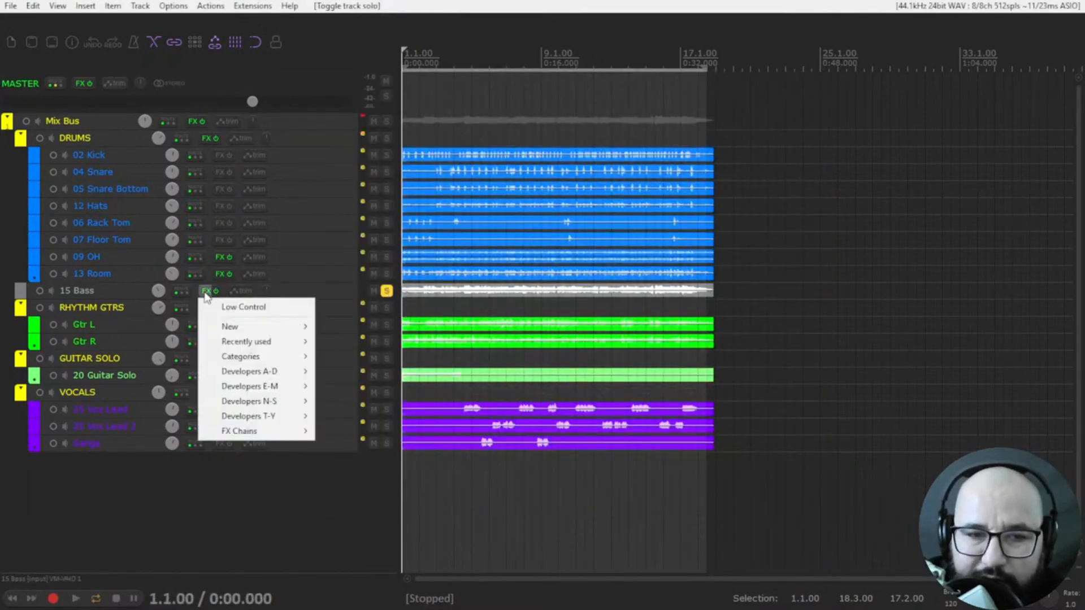
click(226, 306)
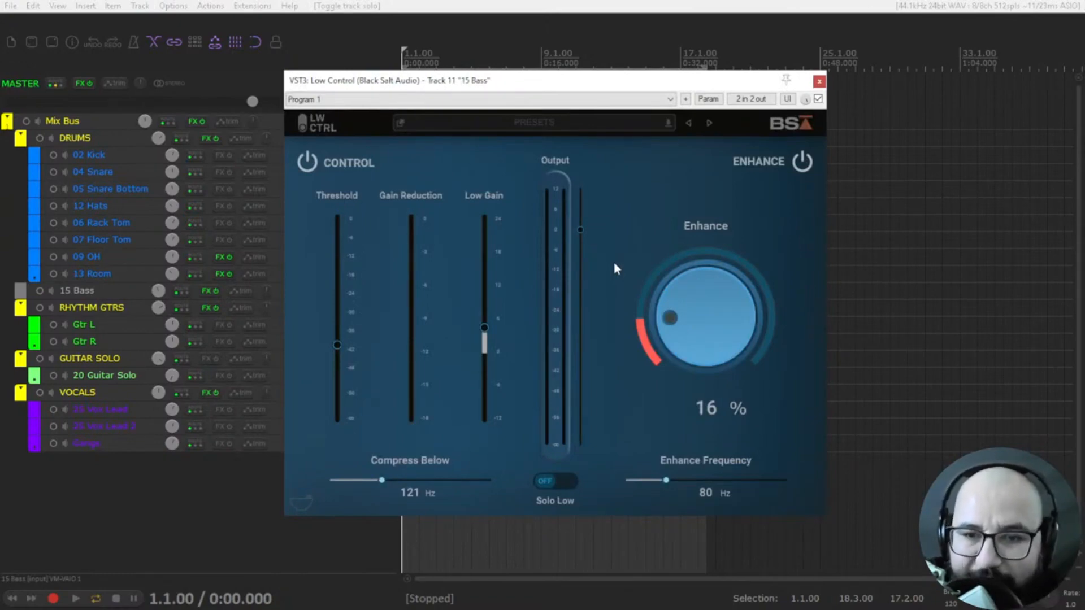
Step: Play the soloed bass and compare its sound with Low Control bypassed and active
key(space)
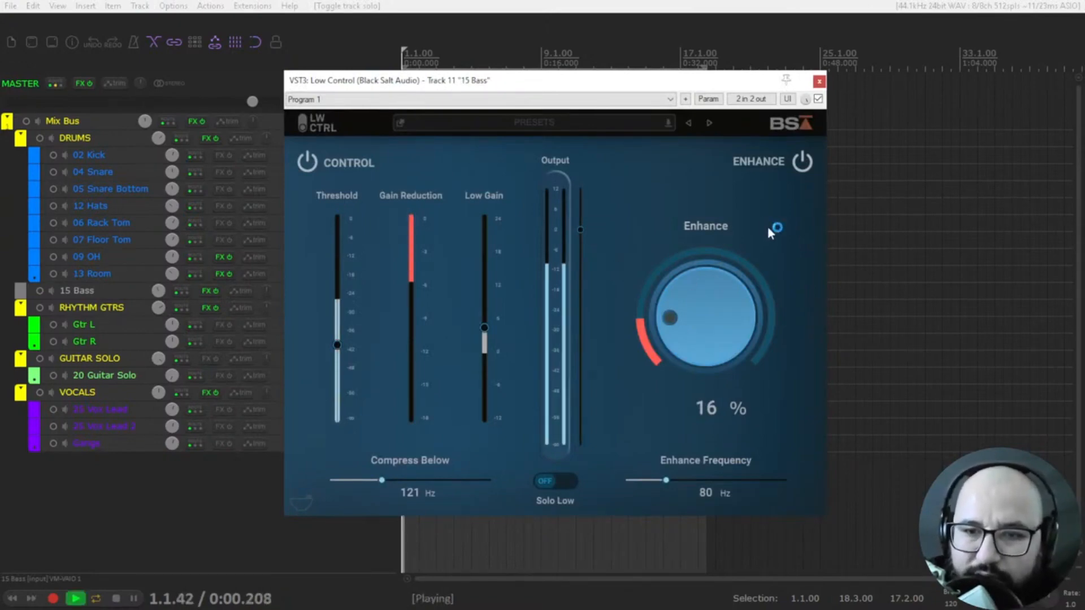
click(818, 99)
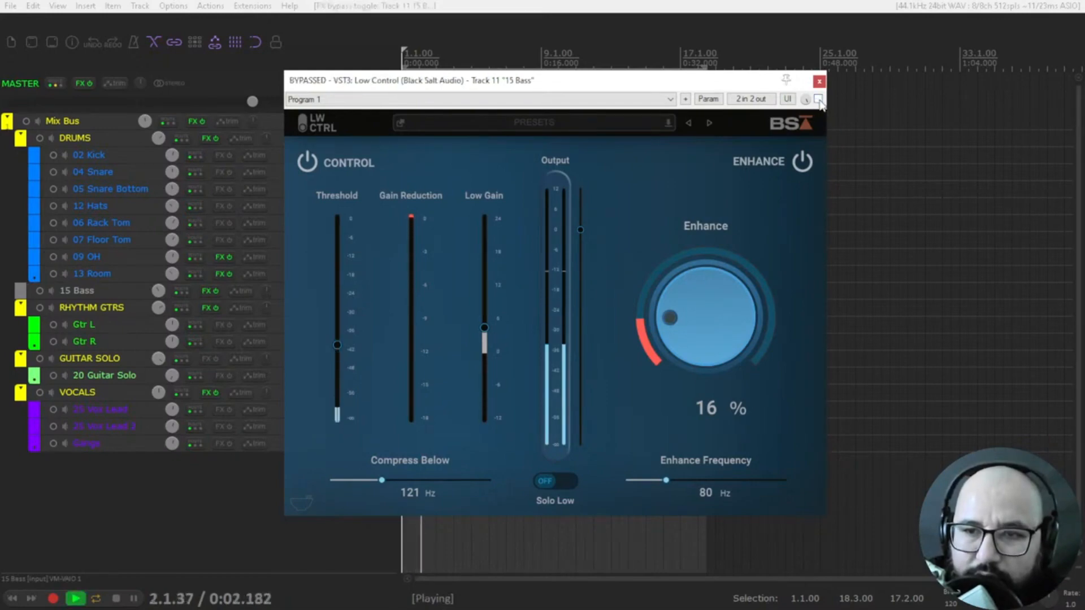
click(819, 99)
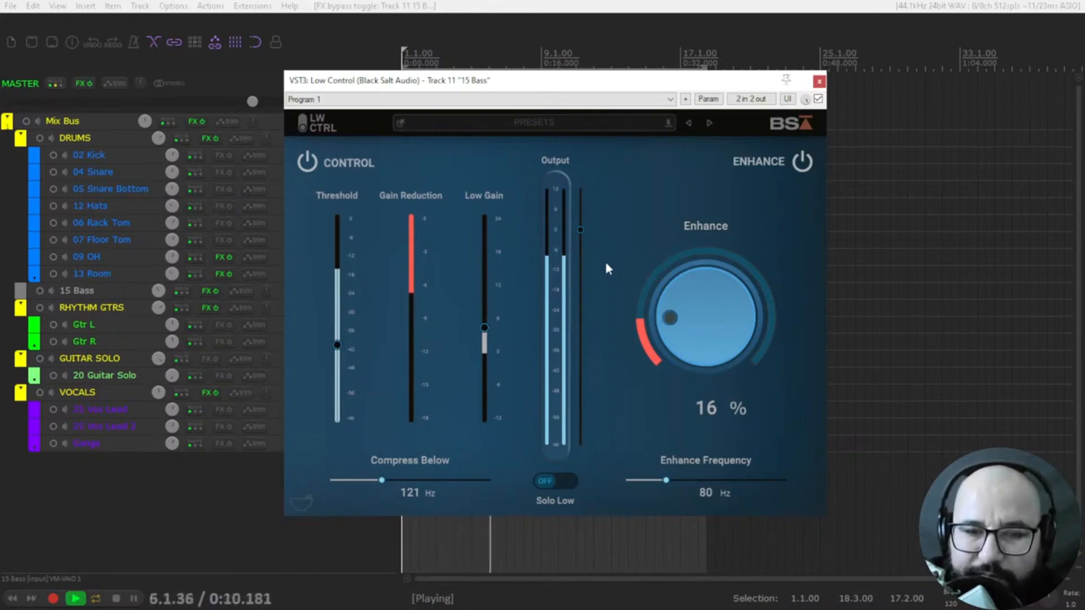
click(817, 100)
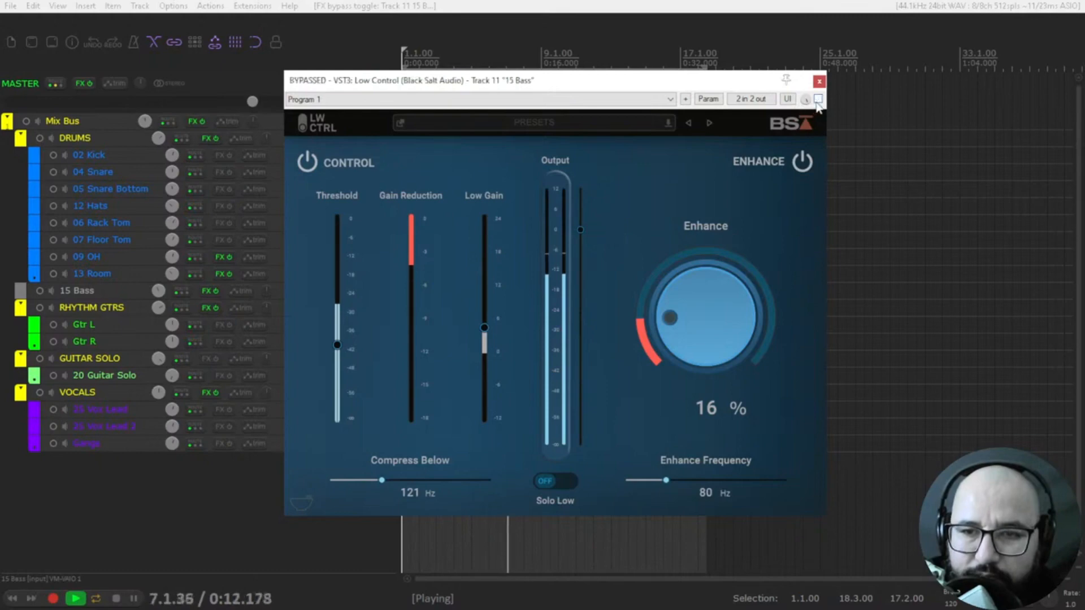
click(818, 99)
Step: Set Enhance to 19 % and audition the bass with the Enhance section off and on
drag(687, 304, 688, 301)
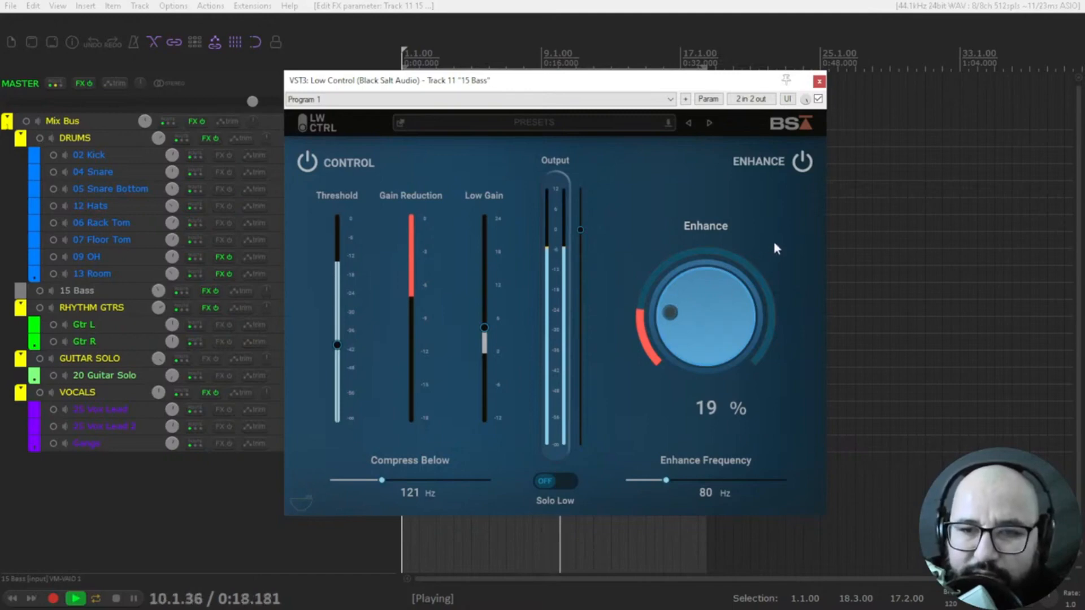
click(801, 161)
click(802, 162)
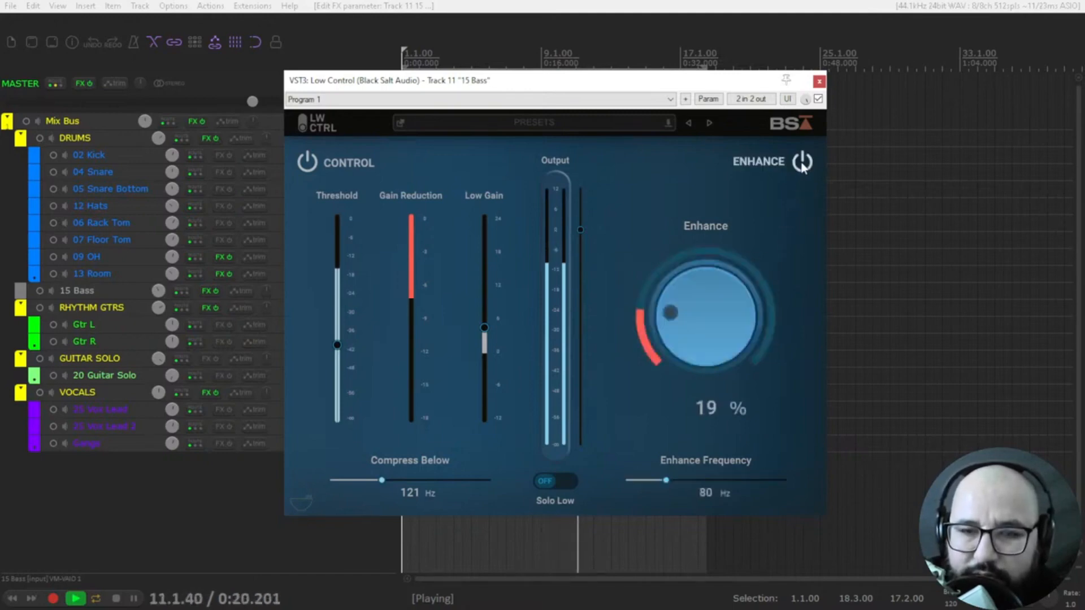
key(space)
Step: Bypass Low Control on the 15 Bass track, close its window and unsolo the track
click(818, 99)
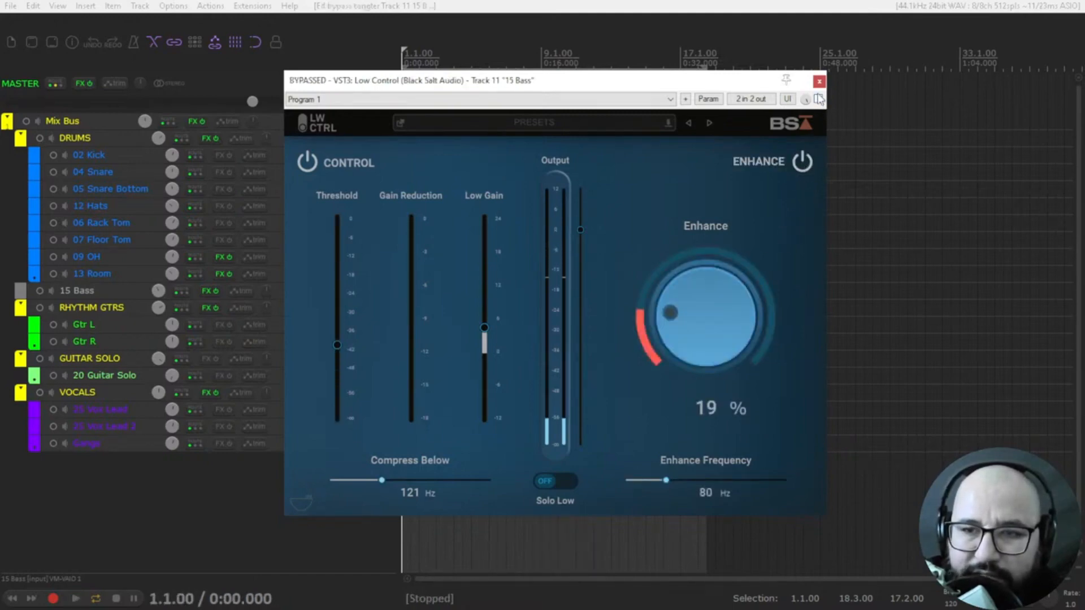
click(819, 82)
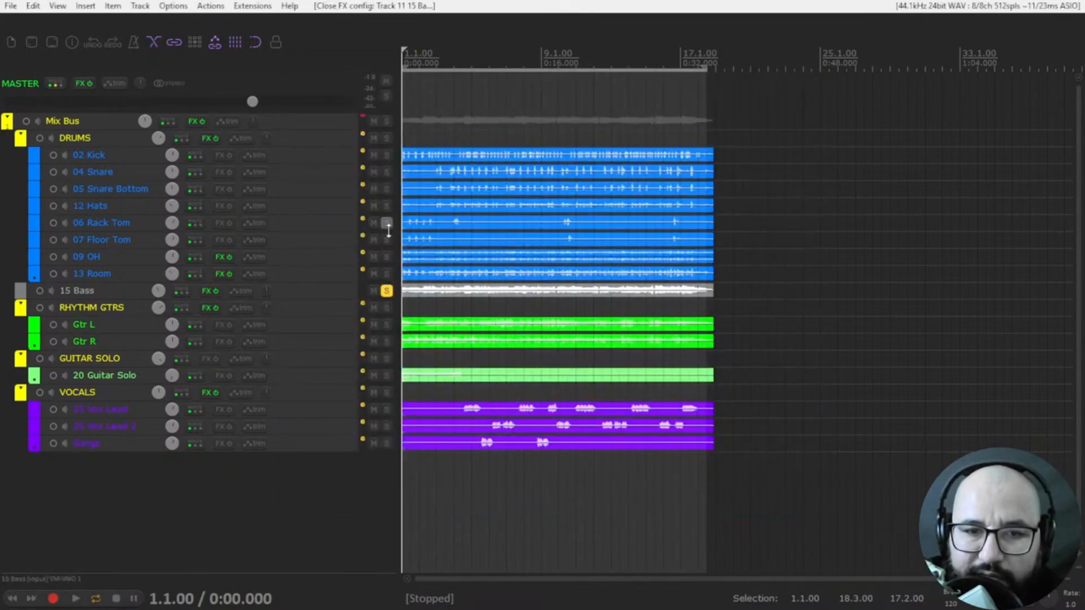
click(387, 291)
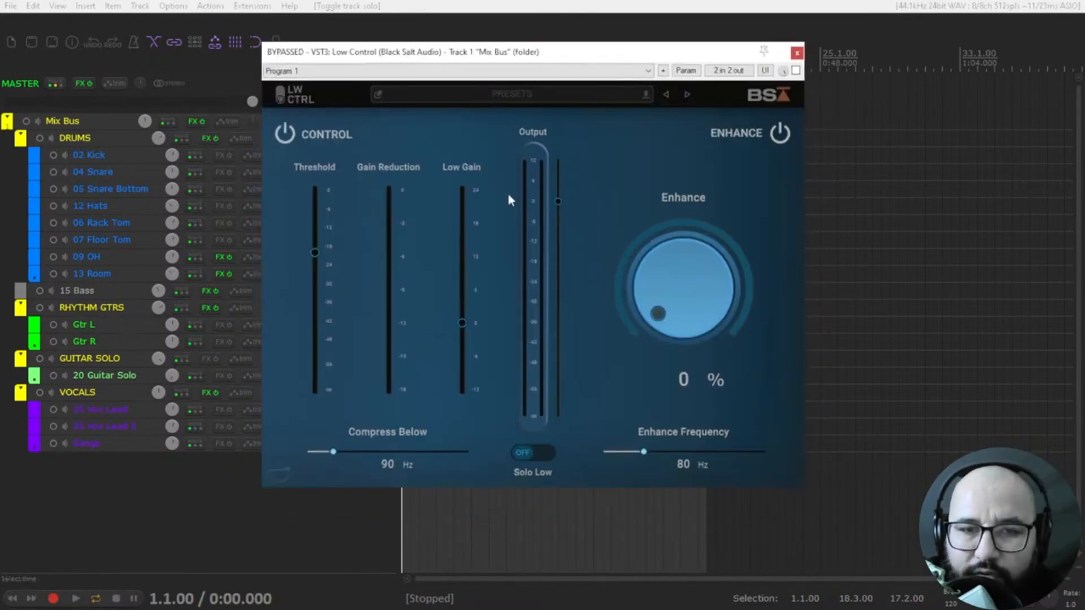
Step: Set Compress Below to 199 Hz in the Mix Bus Low Control and activate the plugin during playback
drag(334, 450, 425, 459)
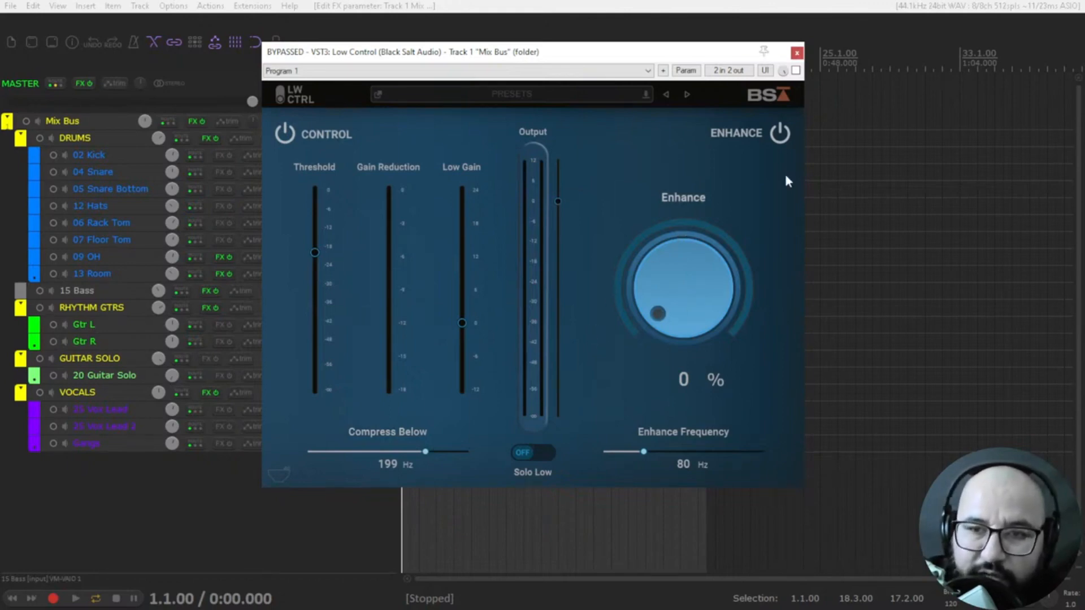
drag(605, 53, 625, 56)
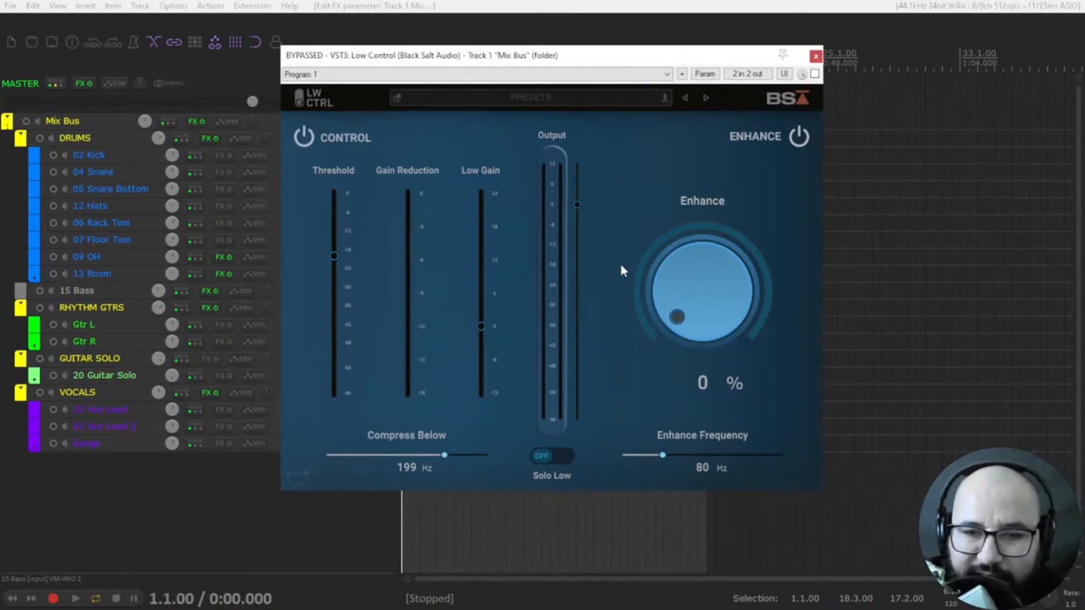
key(space)
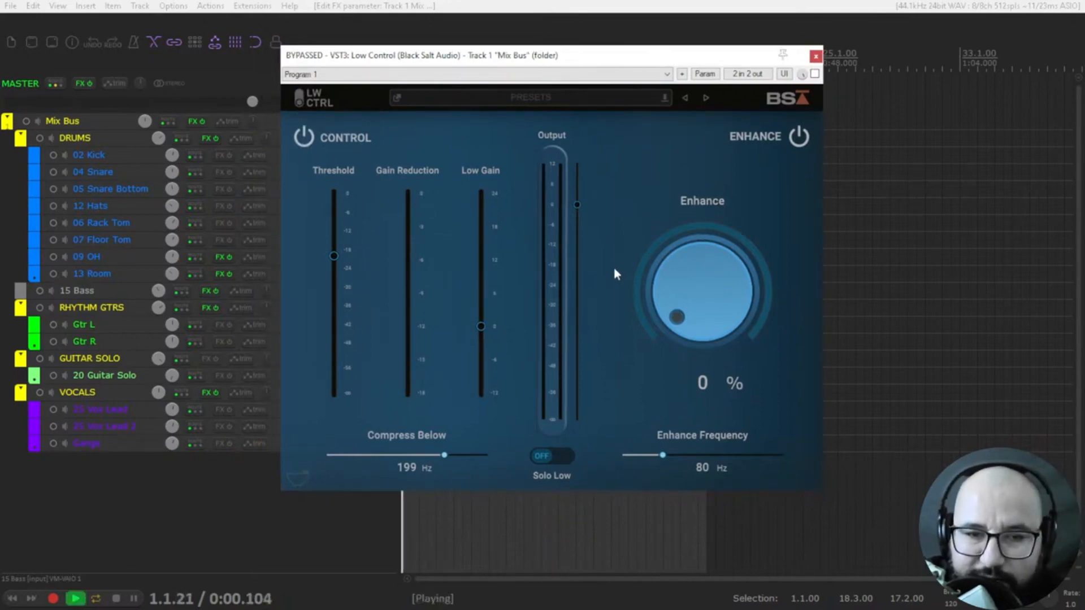
click(814, 74)
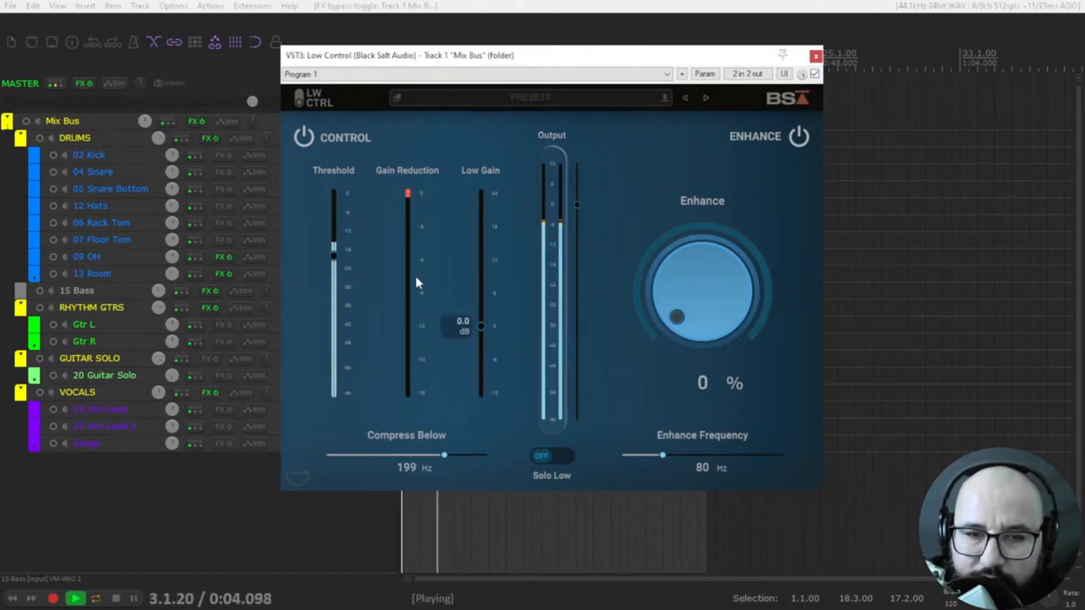
Step: Lower the Mix Bus Low Control Threshold to about -27 dB, turning on Solo Low to monitor the compressed band
mouse_move(336, 252)
drag(335, 255, 336, 268)
click(534, 456)
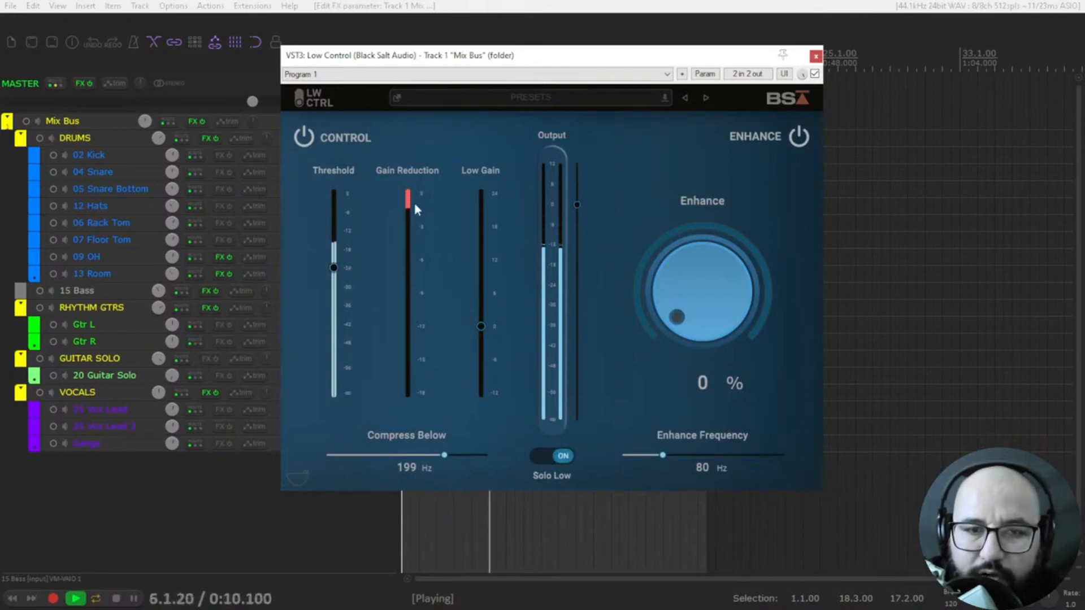
mouse_move(338, 270)
drag(338, 270, 341, 277)
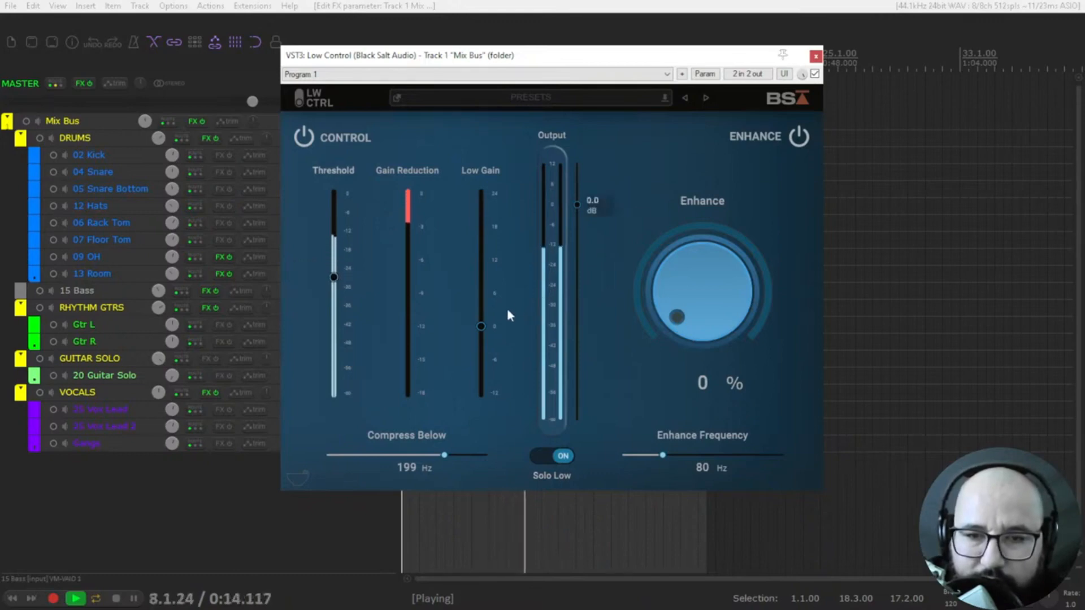
Step: Raise Low Gain to about 2.7 dB and Enhance to 6 %, comparing the soloed lows against bypass
drag(480, 325, 481, 317)
mouse_move(672, 300)
mouse_down()
mouse_move(683, 263)
mouse_move(673, 305)
mouse_move(670, 291)
mouse_up()
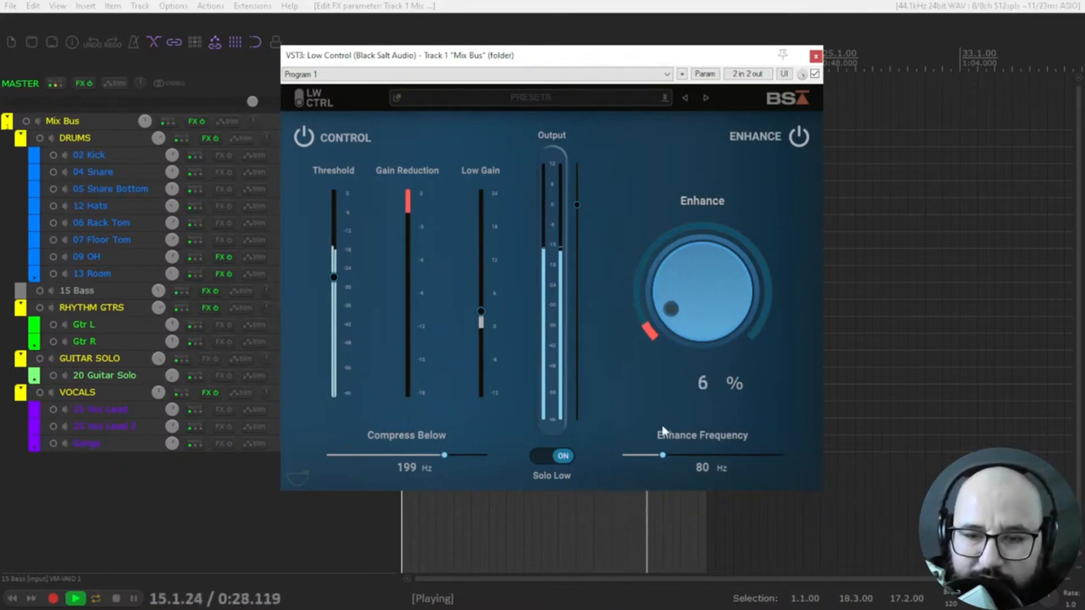
click(814, 73)
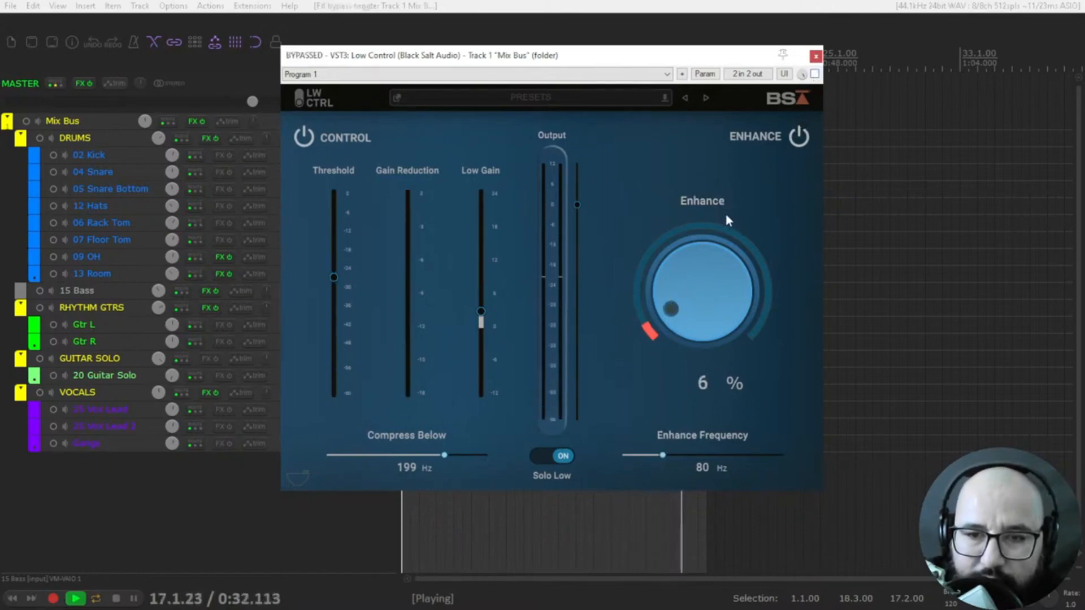
click(814, 74)
click(814, 73)
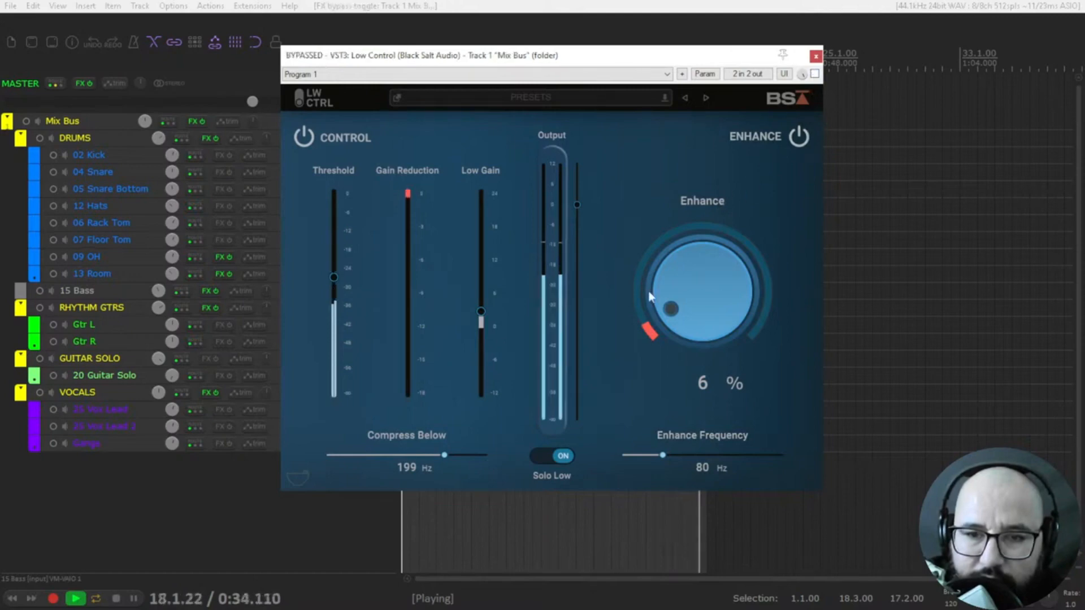
Step: Turn off Solo Low and compare the full mix with Low Control active and bypassed
click(552, 455)
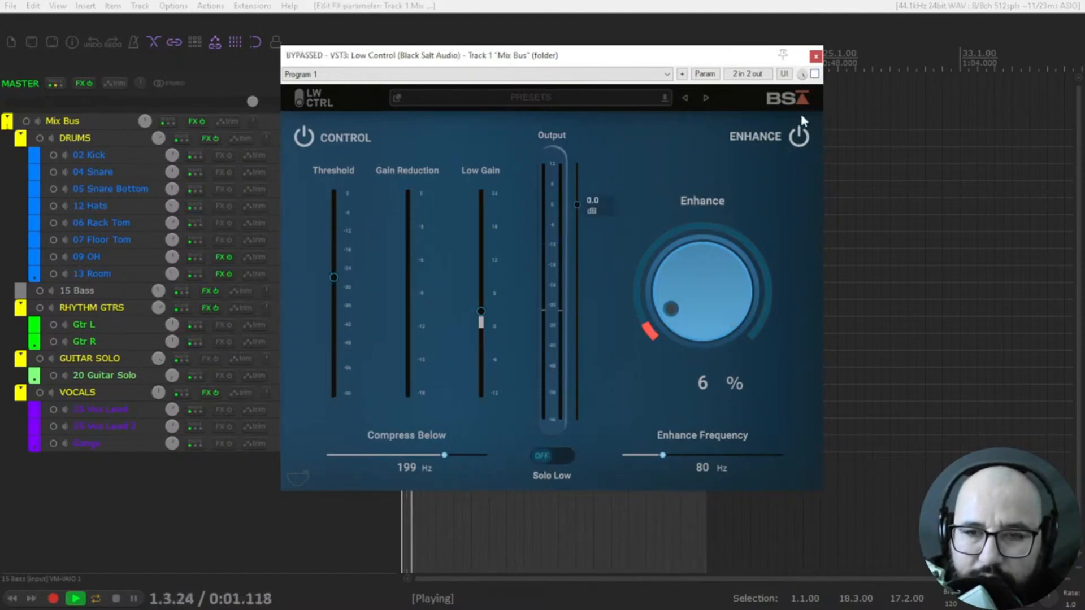
click(815, 74)
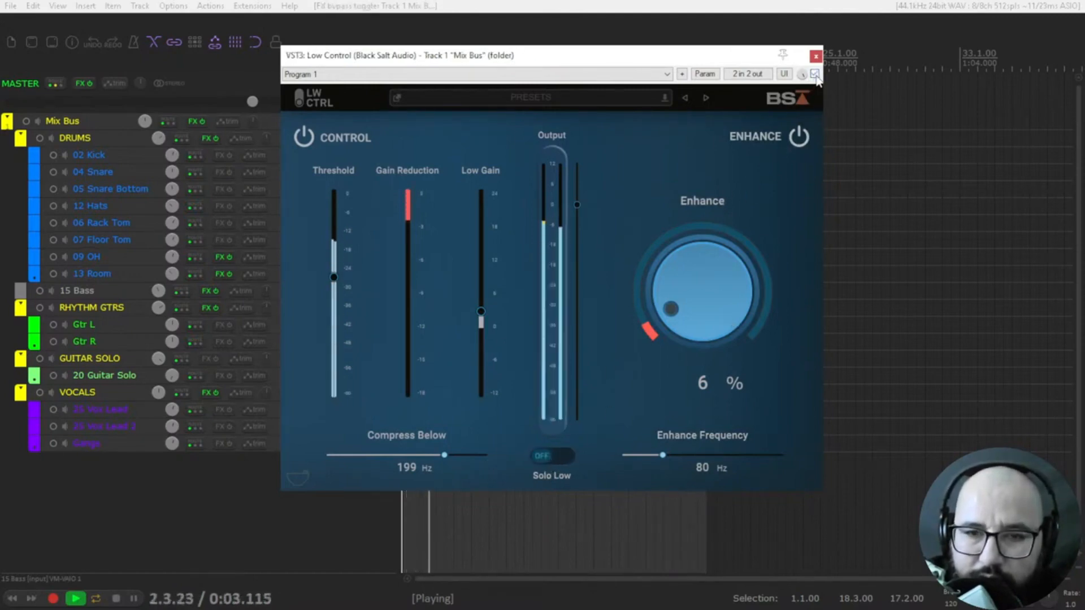
click(814, 74)
click(814, 74)
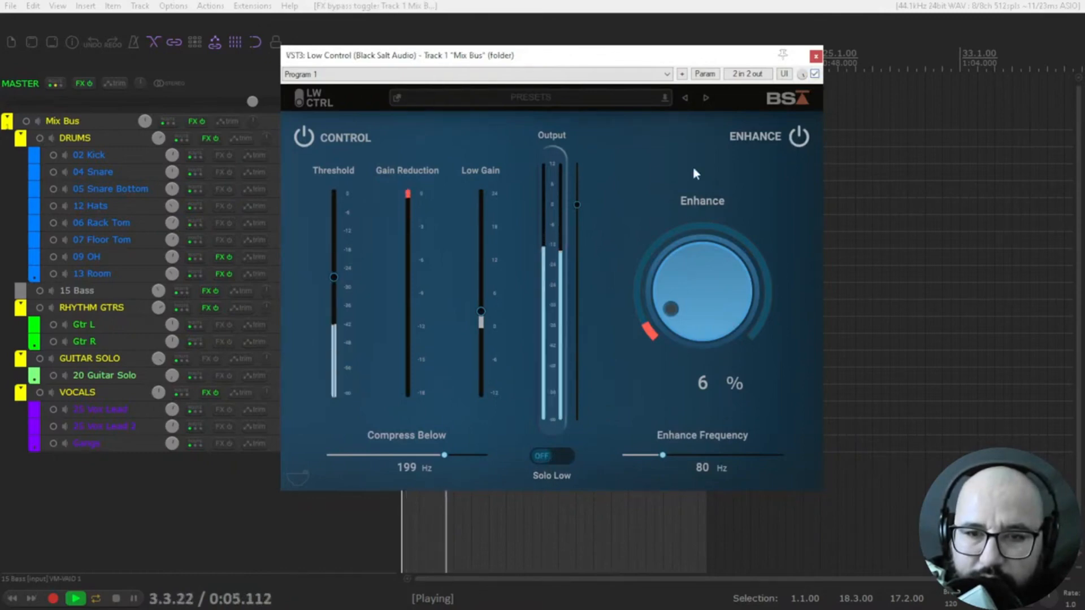
Step: Fine-tune the Mix Bus Low Gain to about 2 dB, checking against bypass, and stop playback
mouse_move(484, 316)
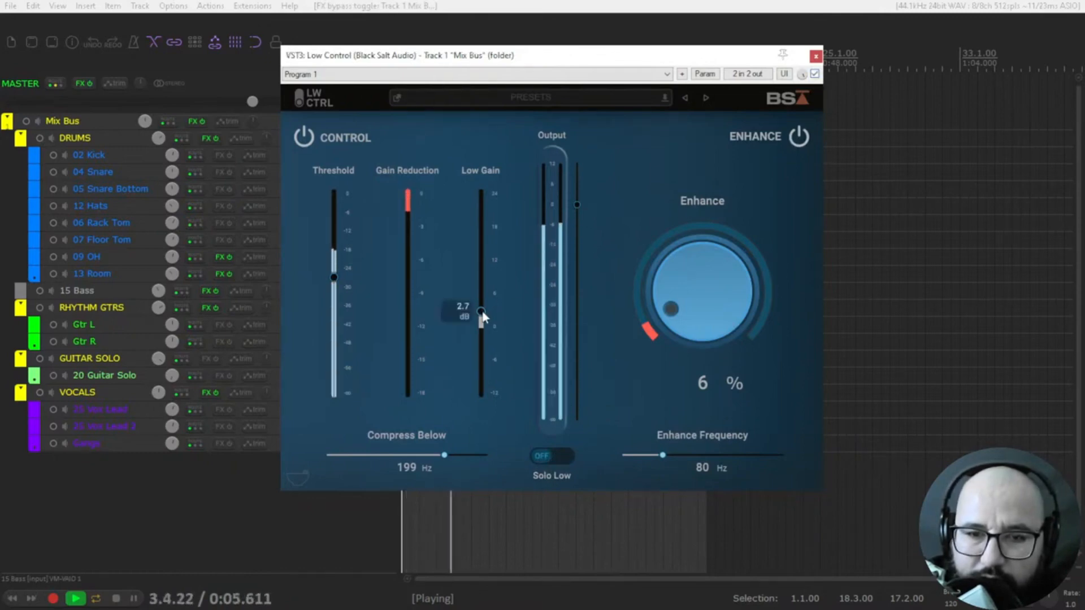
click(814, 74)
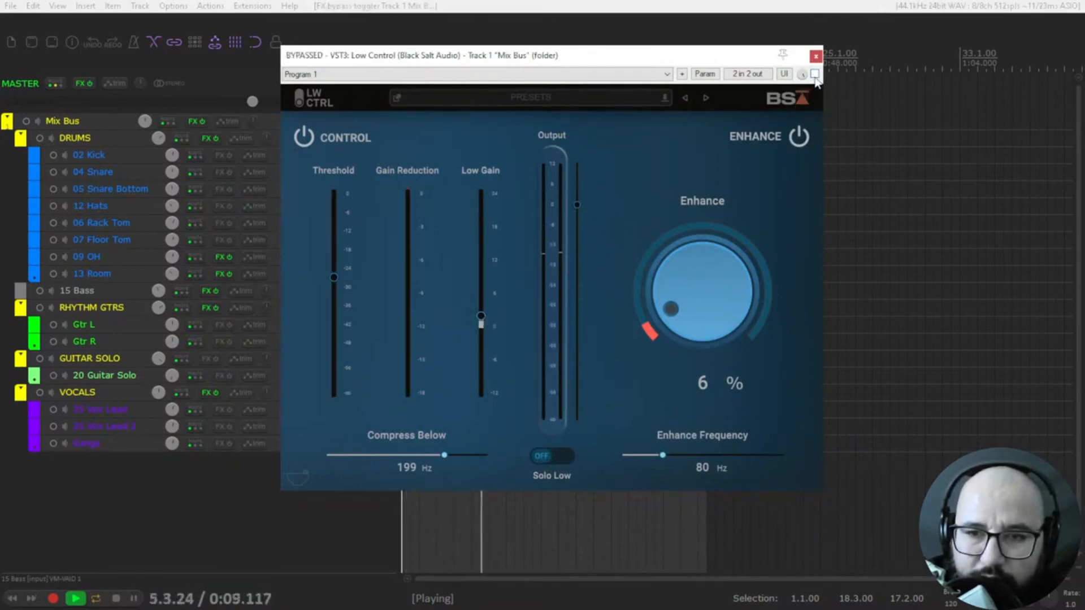
click(814, 74)
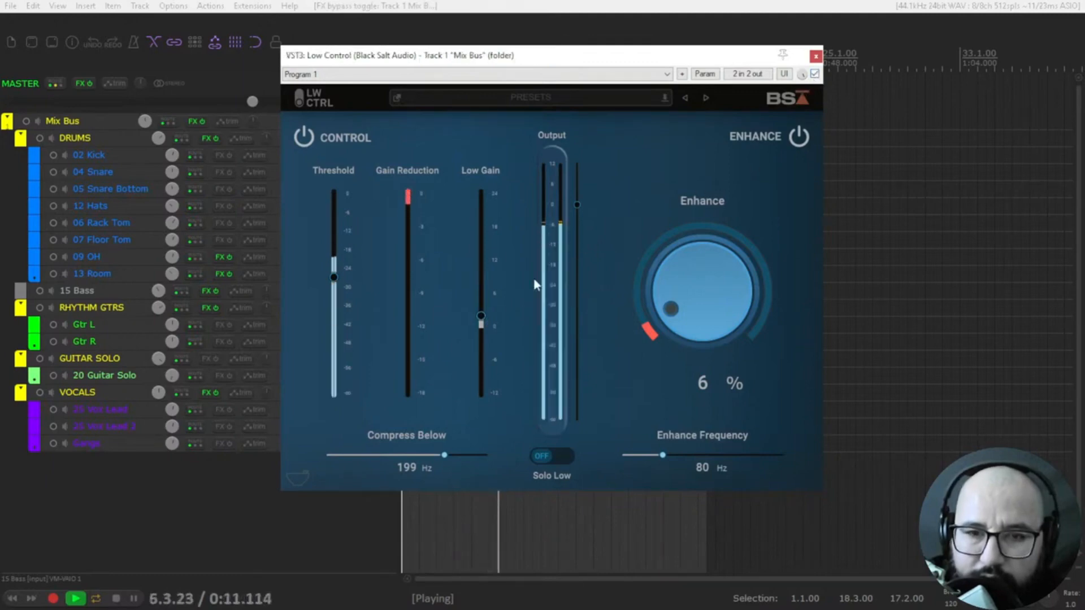
drag(483, 317, 484, 315)
key(space)
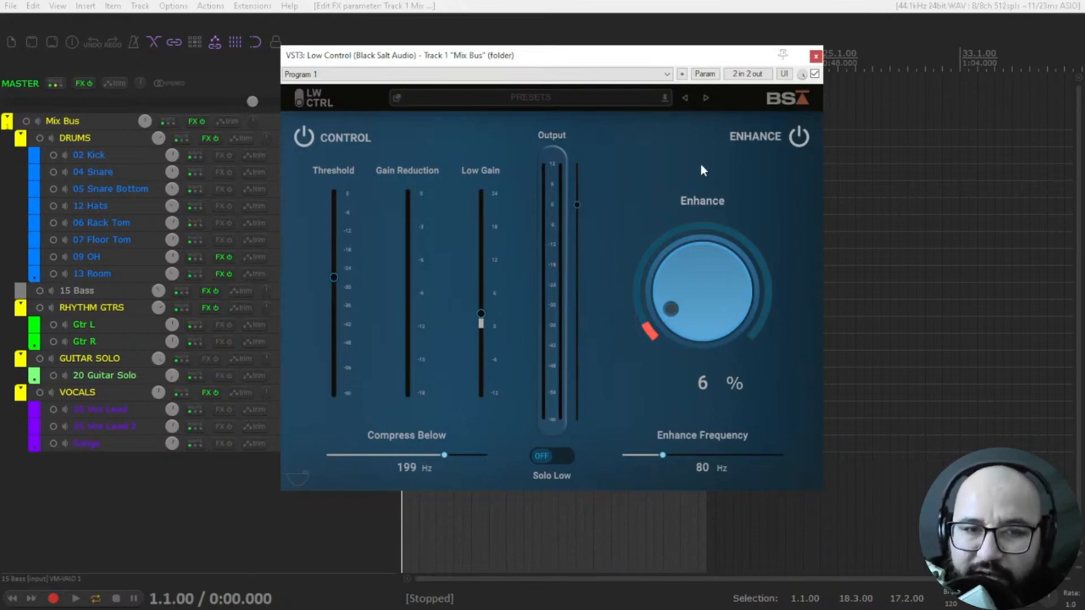
Step: Play the mix and raise Enhance on the Mix Bus Low Control to 9 %, comparing bypassed and active
key(space)
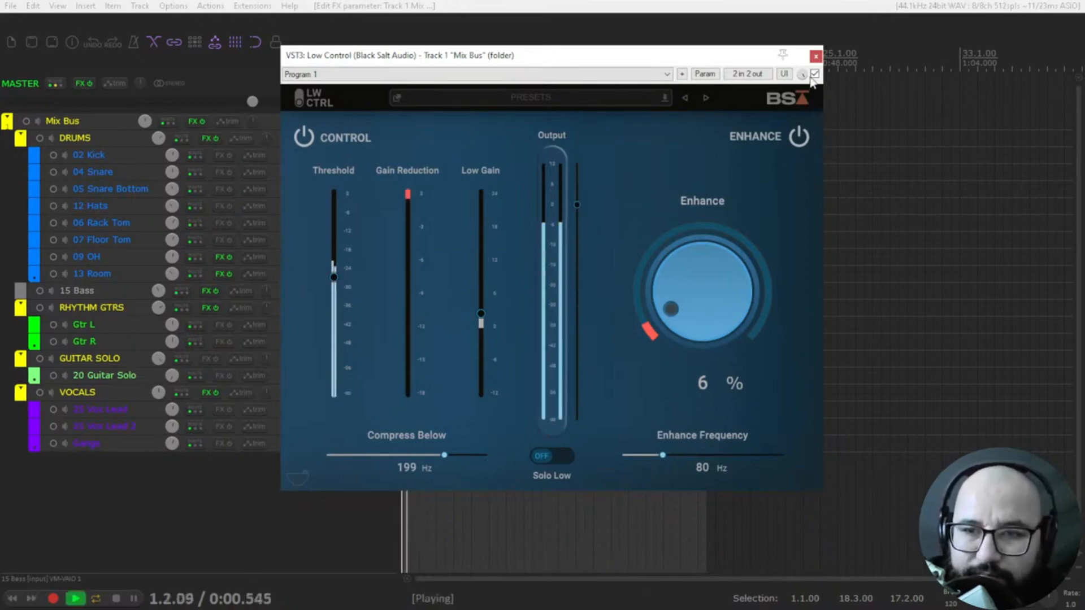
click(815, 74)
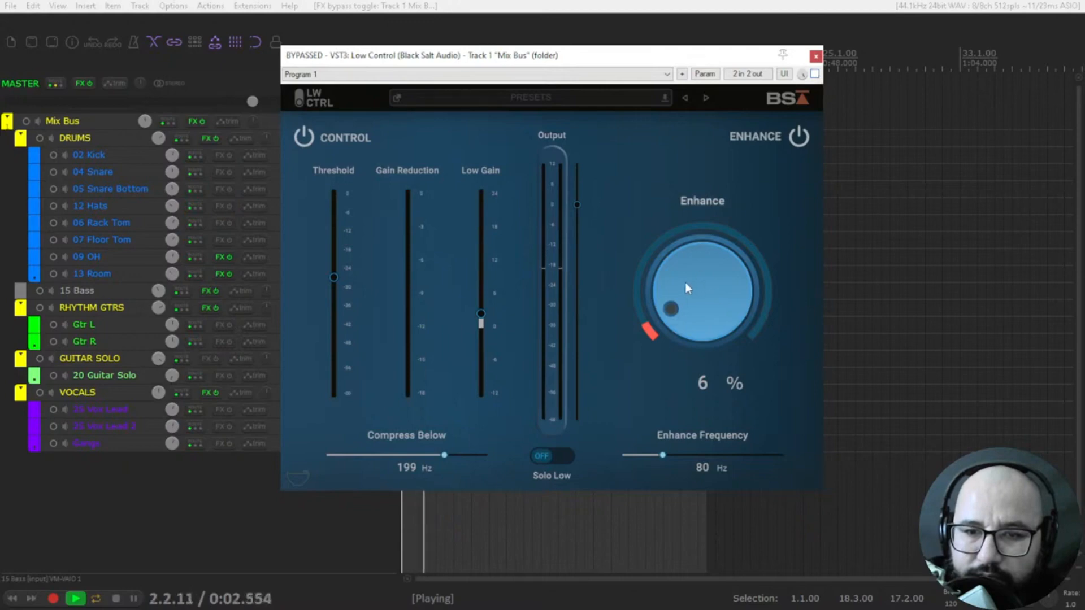
drag(685, 283, 686, 280)
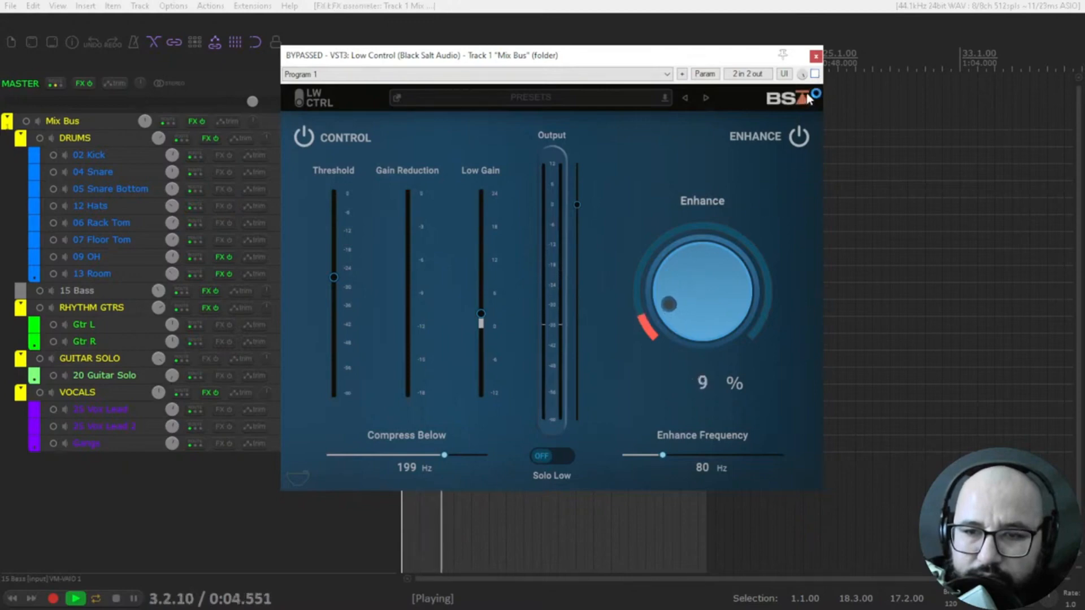
click(815, 74)
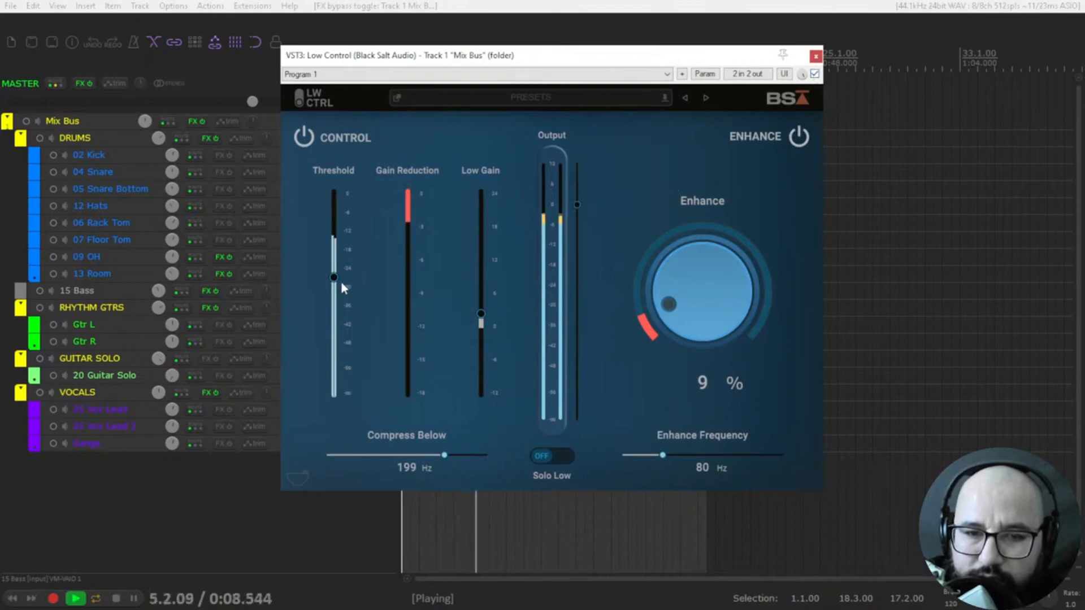
Step: Lower the Mix Bus Low Gain to 1.0 dB, compare it against bypass, and stop playback with Low Control active
drag(477, 321, 481, 323)
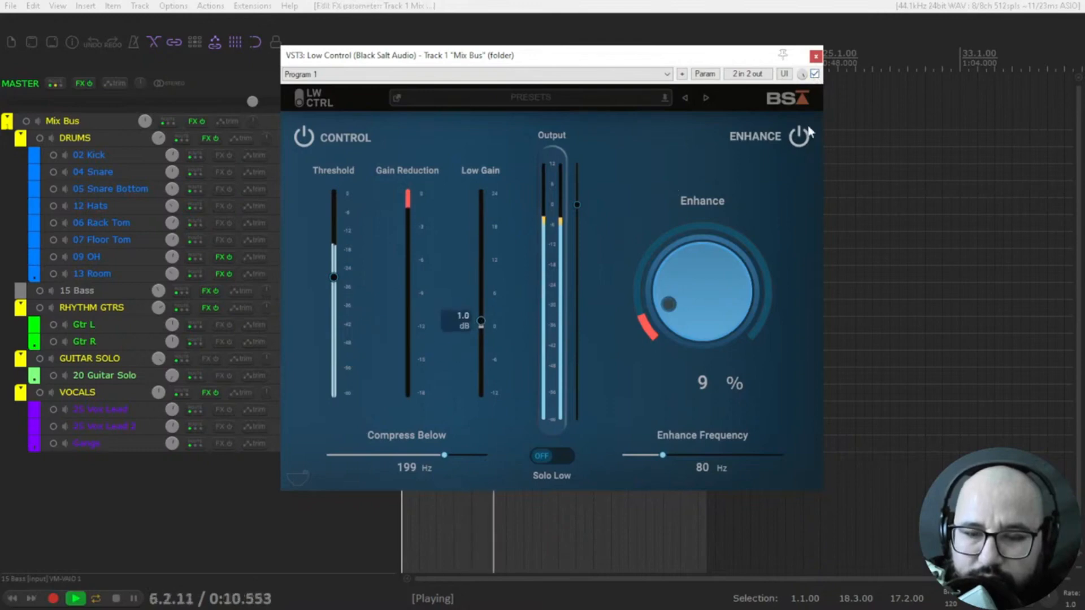
click(815, 74)
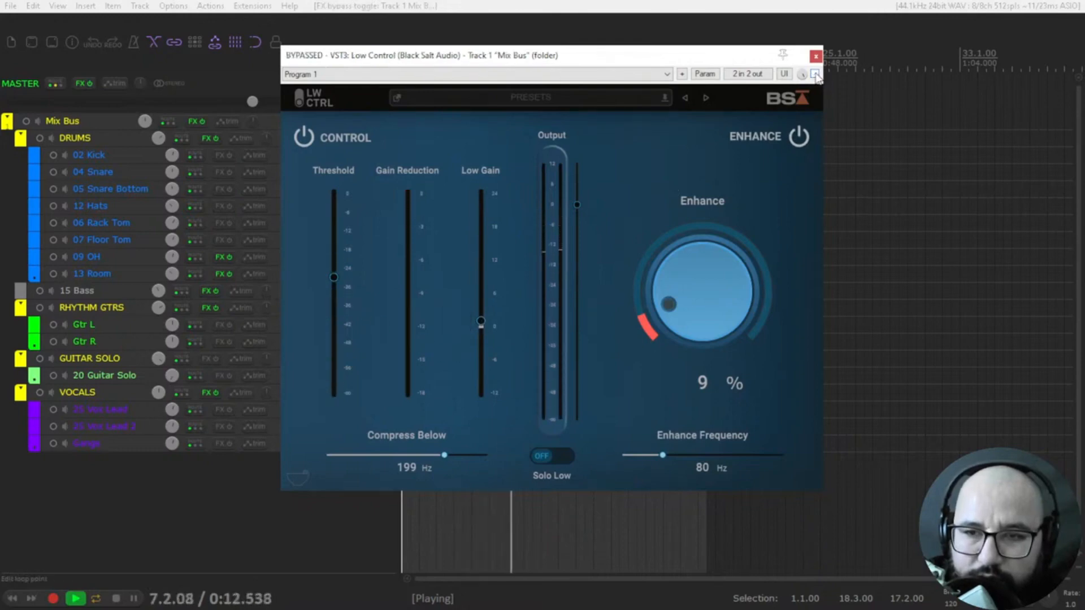
click(815, 74)
key(space)
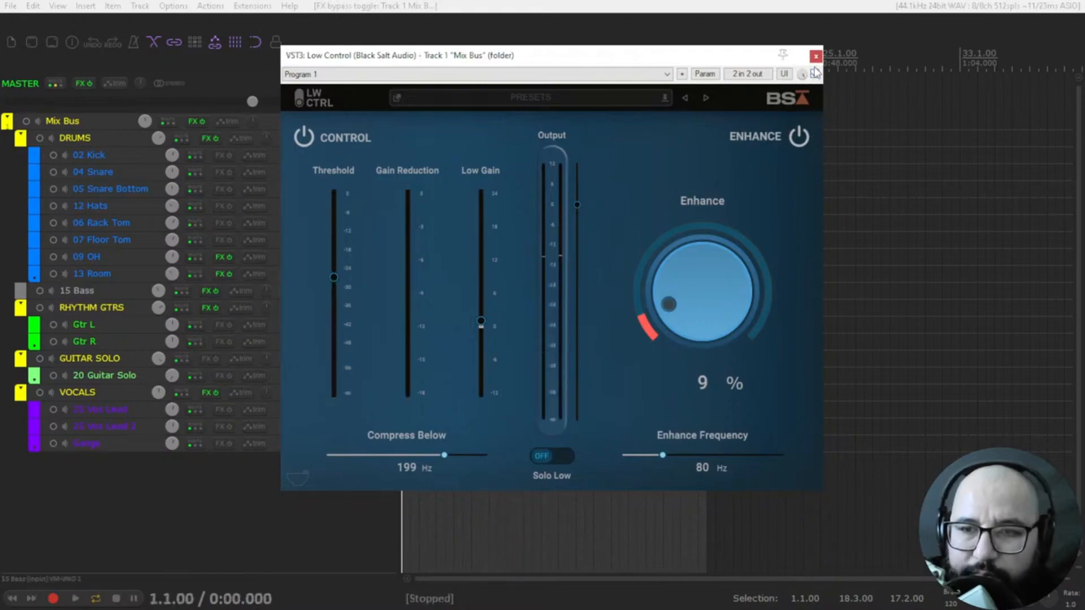